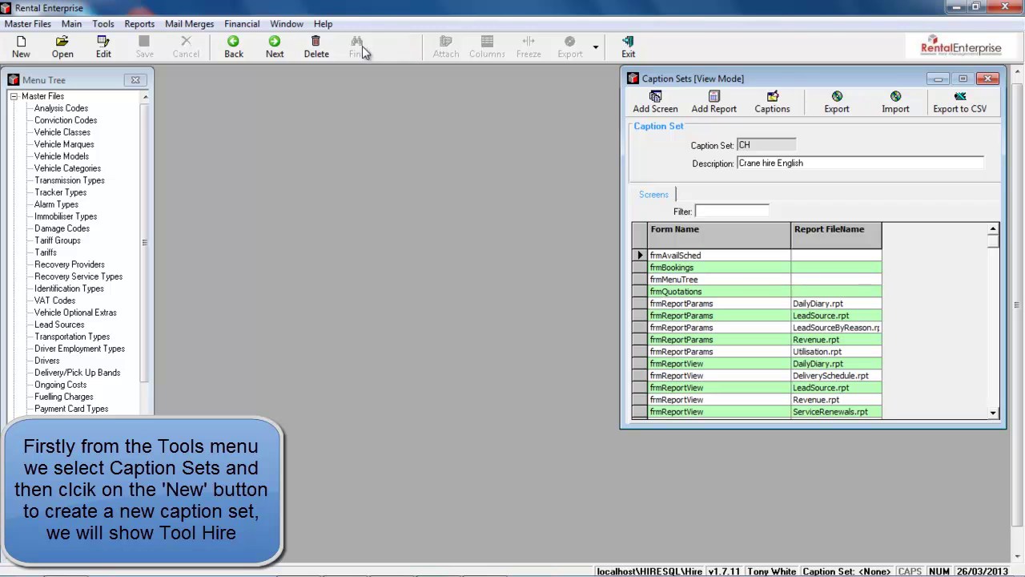
Create and save a new caption set with code TH and description Tool Hire English.
click(26, 53)
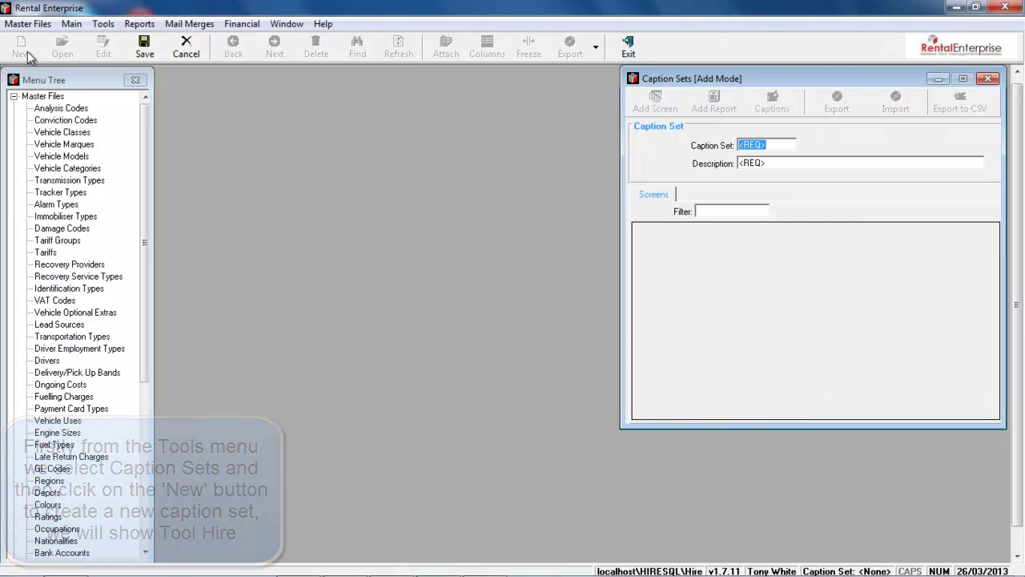
text(T)
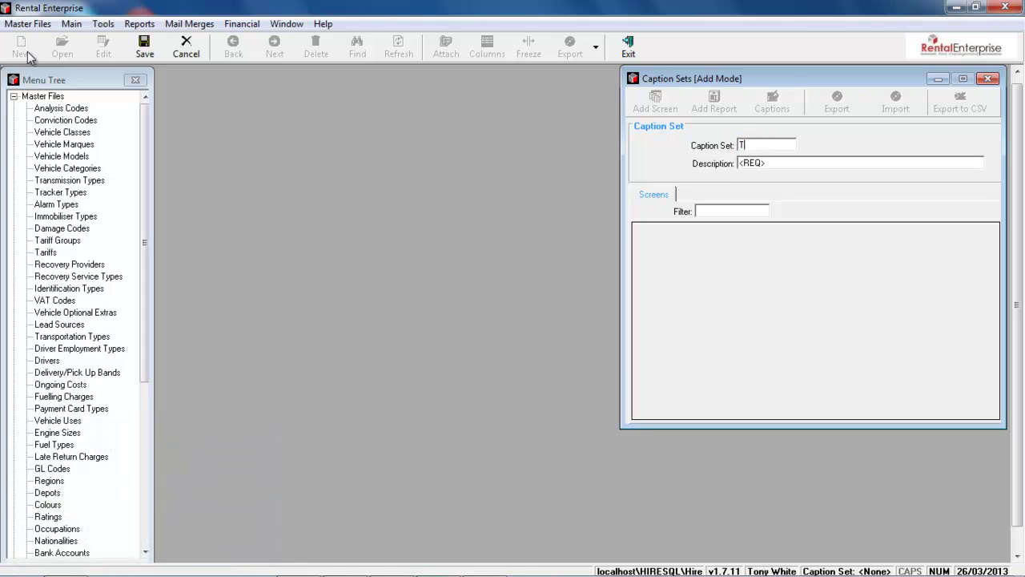
text(H)
key(Tab)
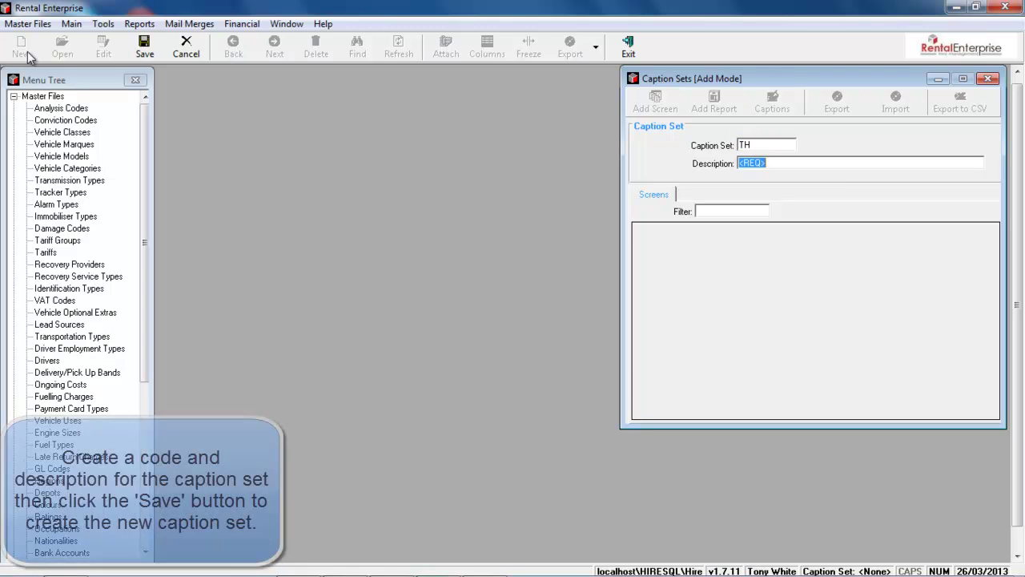
text(Tool Hire)
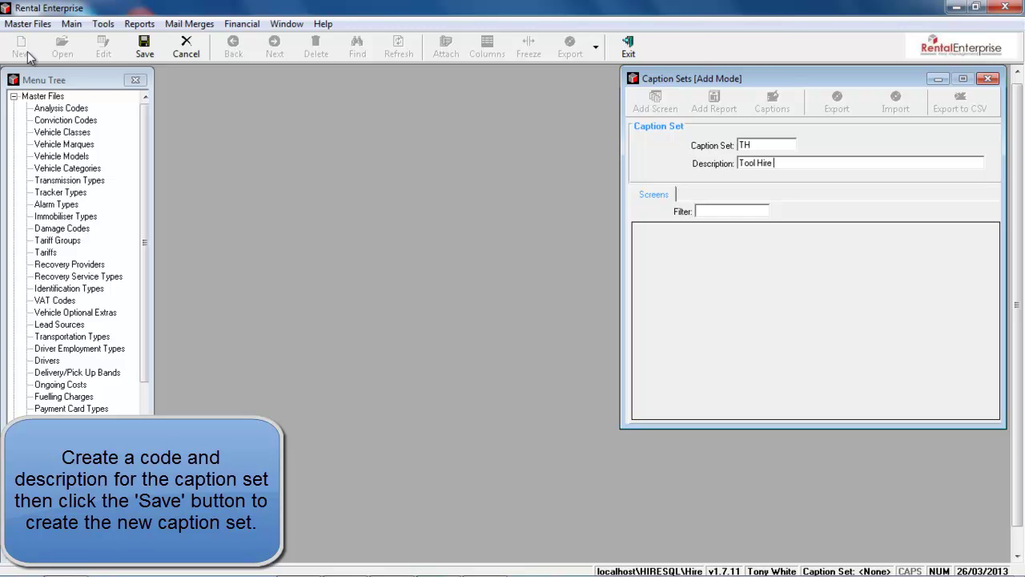
text( English)
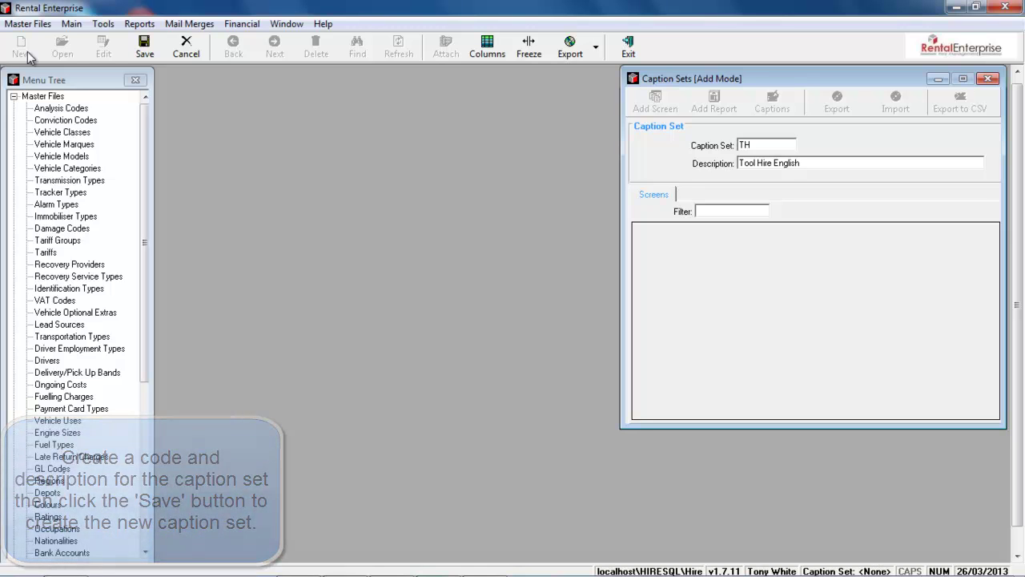
click(152, 55)
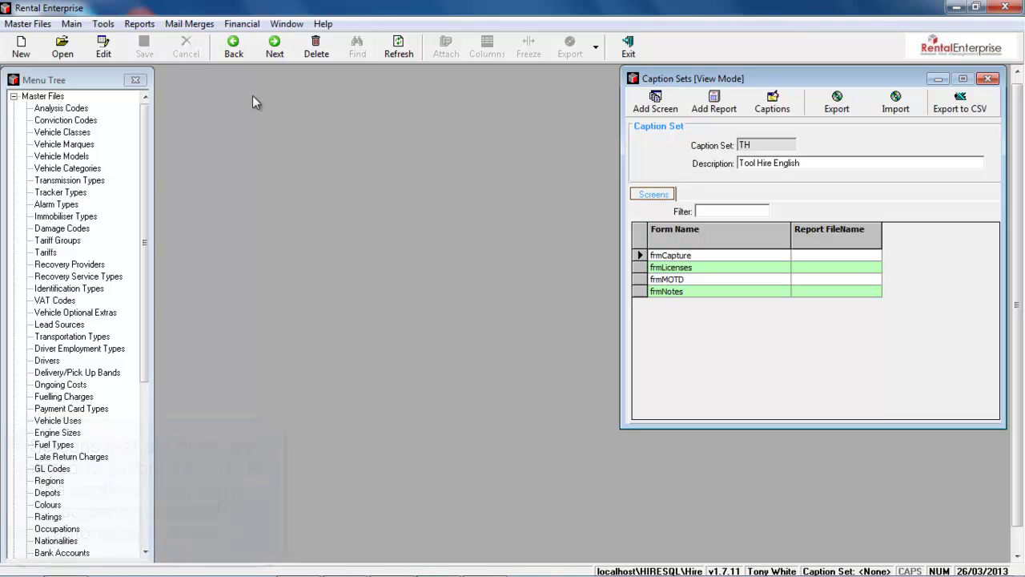
Add all captions from the open frmMenuTree - Menu Tree screen to the TH caption set.
click(661, 112)
drag(578, 245, 492, 83)
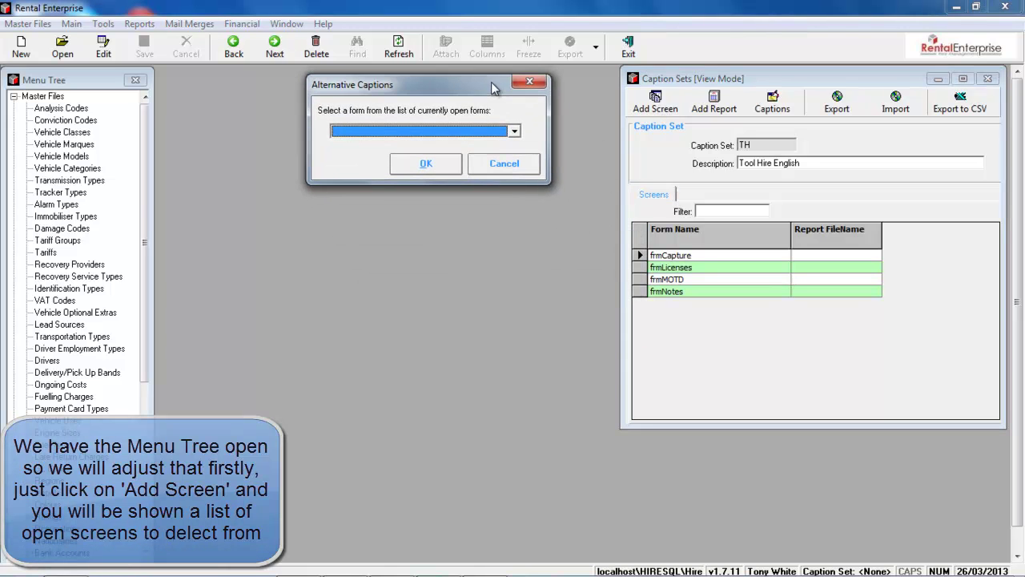
click(514, 131)
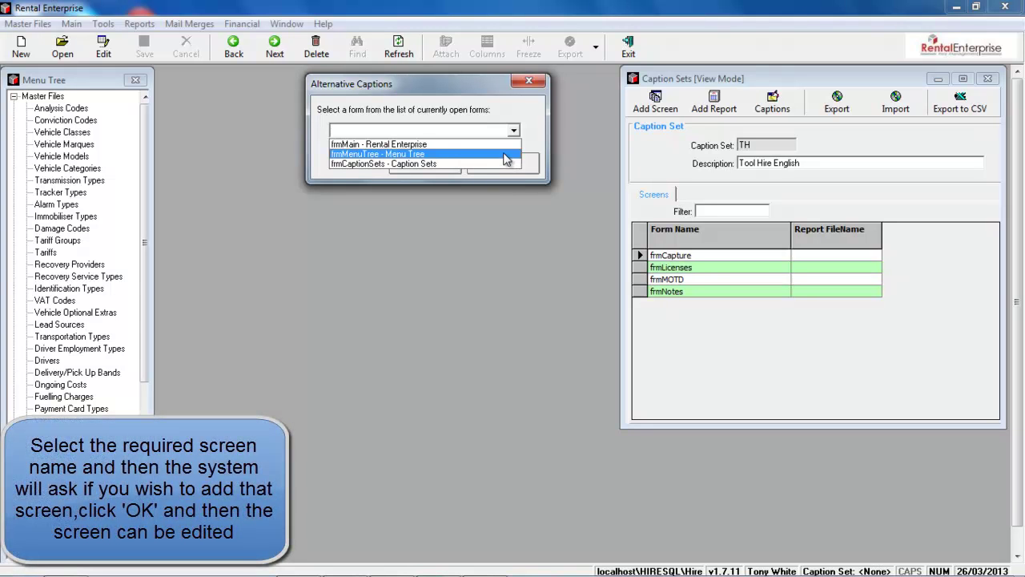
click(505, 154)
click(442, 167)
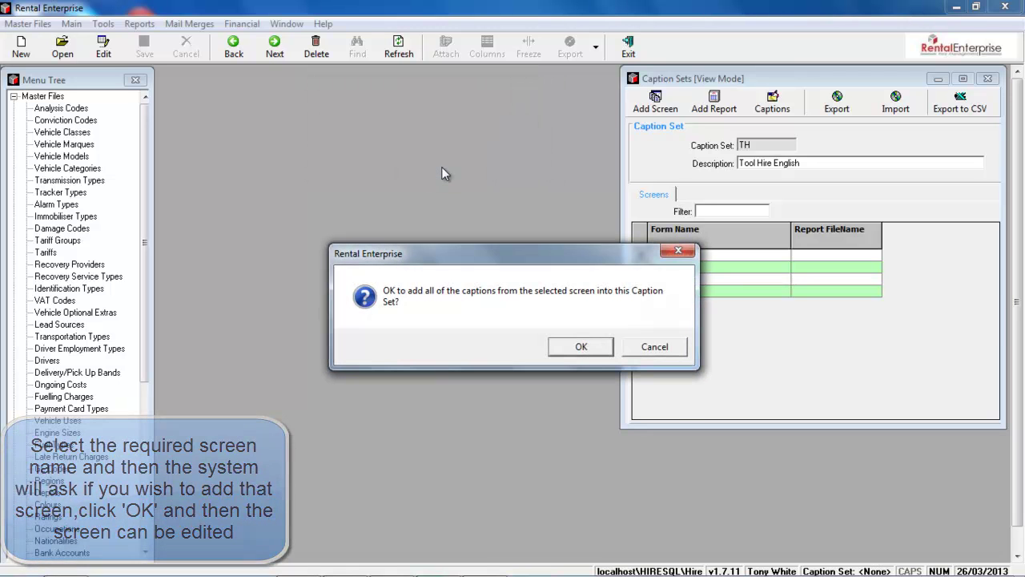
click(580, 348)
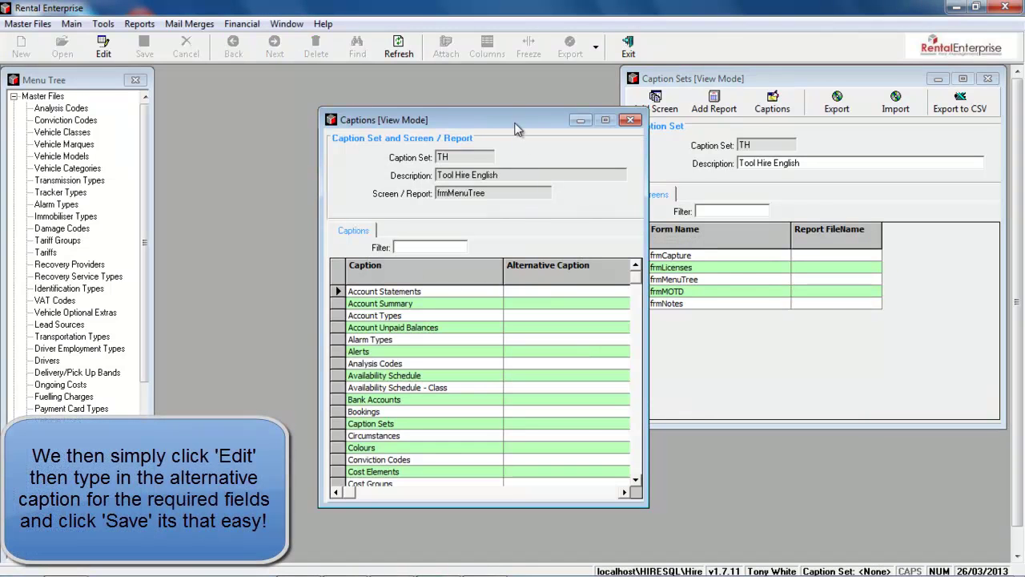
Place the Captions window beside the Caption Sets window, lengthen it to show more rows, and enable editing.
drag(516, 125, 487, 80)
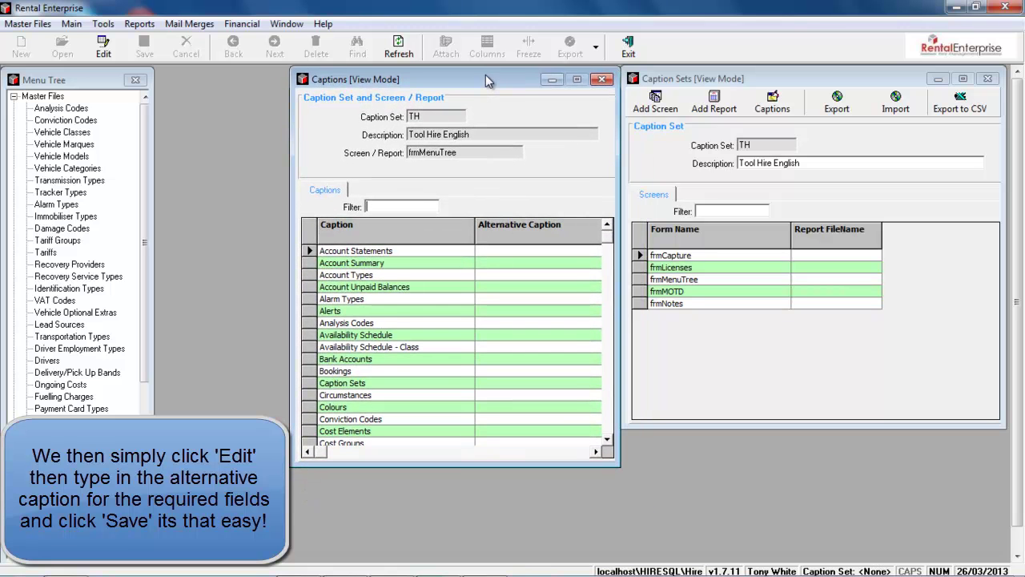
drag(471, 467, 473, 563)
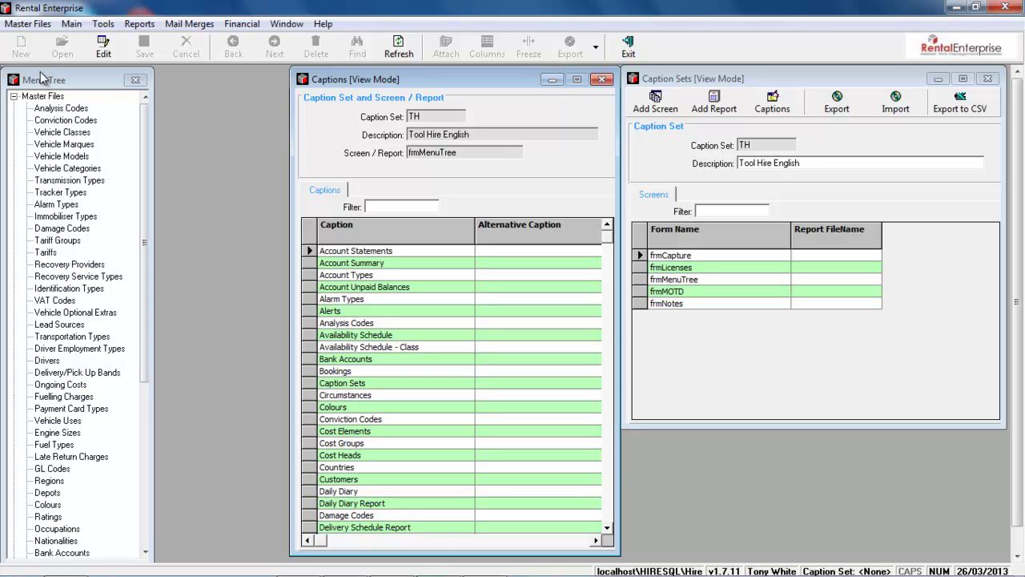
click(104, 48)
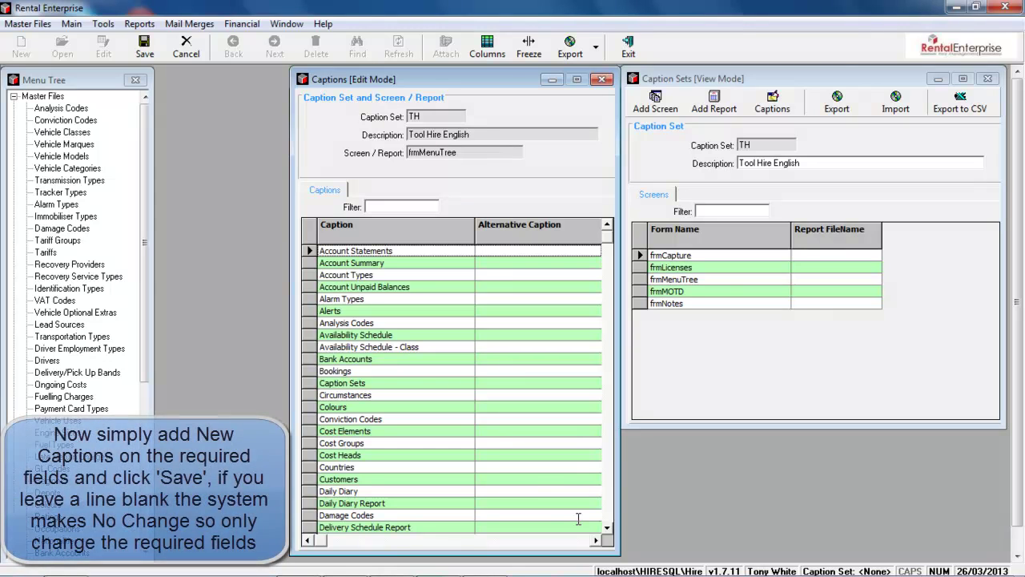
Enter the alternative captions Plant Categories for Vehicle Categories and Plant Classes for Vehicle Classes.
click(610, 531)
click(610, 531)
click(610, 531)
click(609, 531)
click(610, 531)
click(609, 531)
click(610, 531)
click(610, 531)
click(609, 531)
click(610, 531)
click(610, 531)
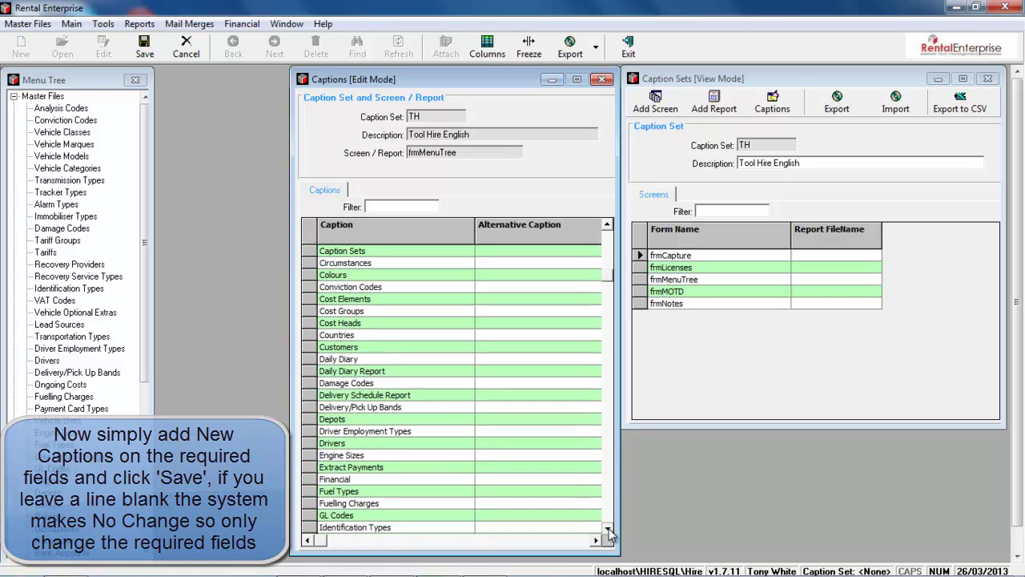
click(610, 531)
click(610, 531)
click(609, 531)
click(610, 531)
click(610, 531)
click(610, 531)
click(610, 531)
click(610, 531)
click(609, 531)
click(610, 531)
click(609, 532)
click(610, 531)
click(609, 531)
click(610, 531)
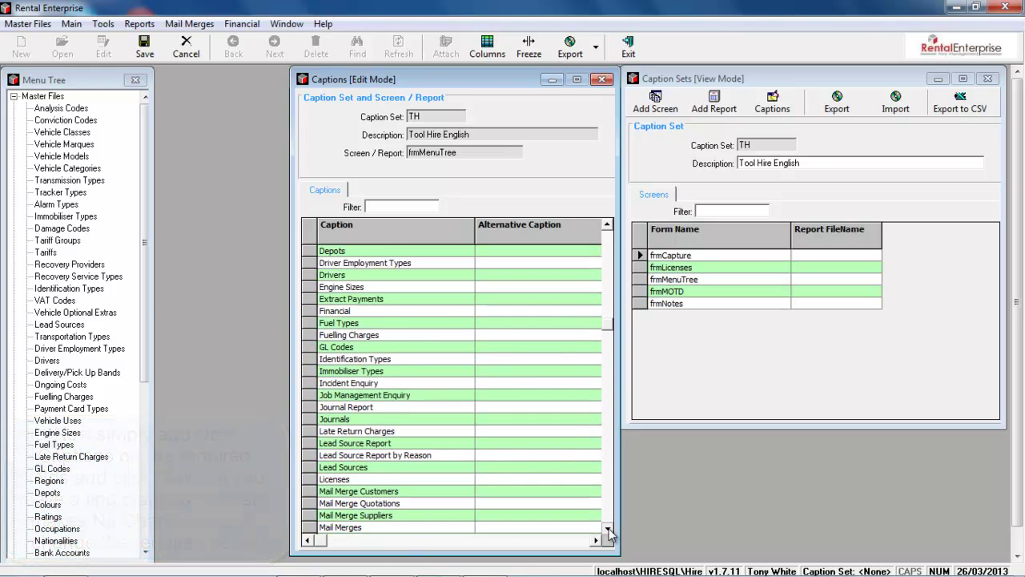
click(610, 531)
click(610, 531)
click(610, 531)
click(610, 531)
click(609, 531)
click(610, 531)
click(610, 531)
click(610, 531)
click(610, 531)
click(609, 531)
click(610, 531)
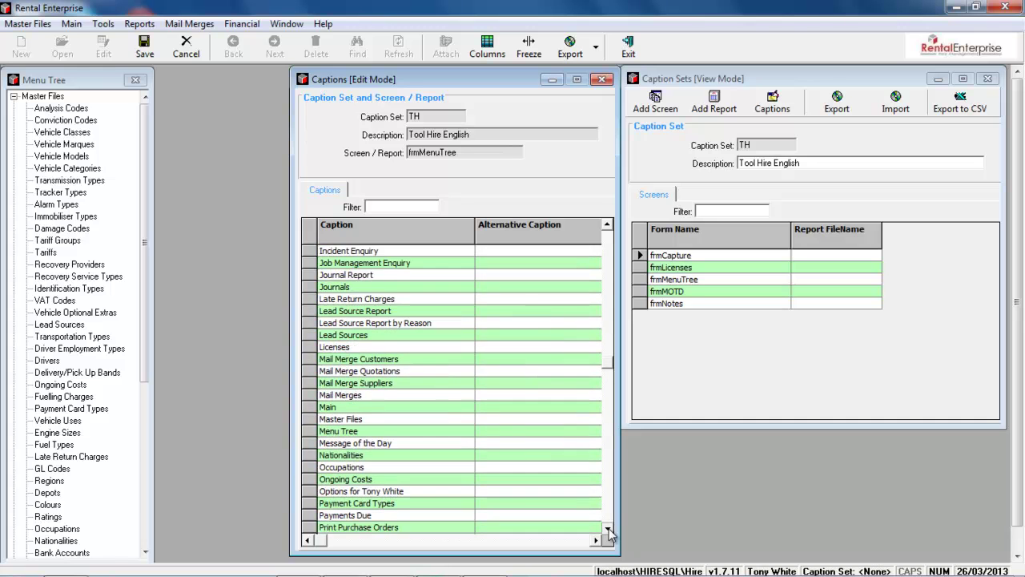
click(610, 532)
click(610, 531)
click(609, 531)
click(610, 531)
click(610, 531)
click(609, 531)
click(609, 531)
click(609, 531)
click(610, 532)
click(610, 531)
click(610, 531)
click(610, 531)
click(609, 531)
click(610, 531)
click(610, 532)
click(610, 532)
click(610, 531)
click(610, 531)
click(610, 532)
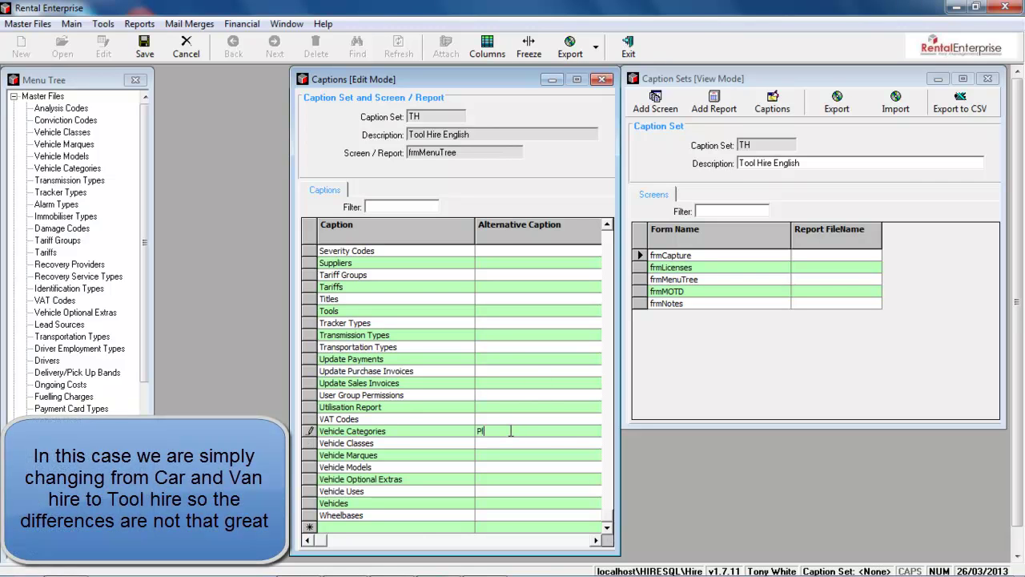
click(511, 431)
text(Plant )
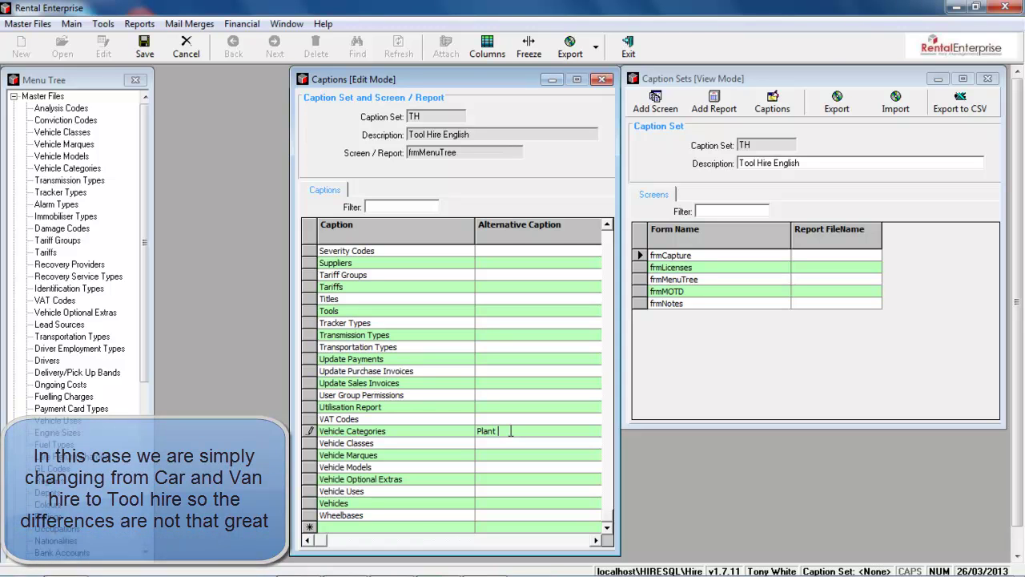
text(Categor)
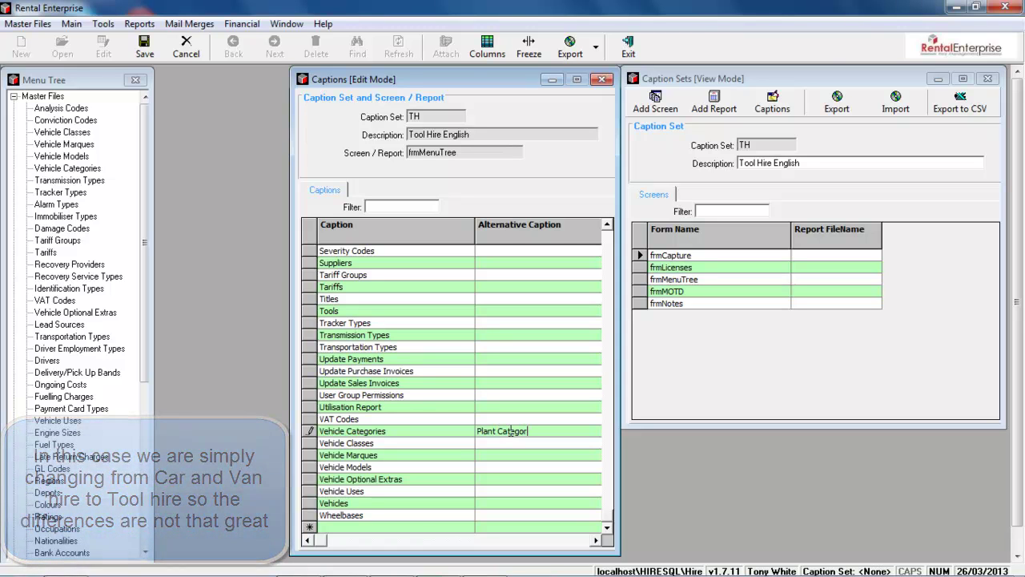
text(ies)
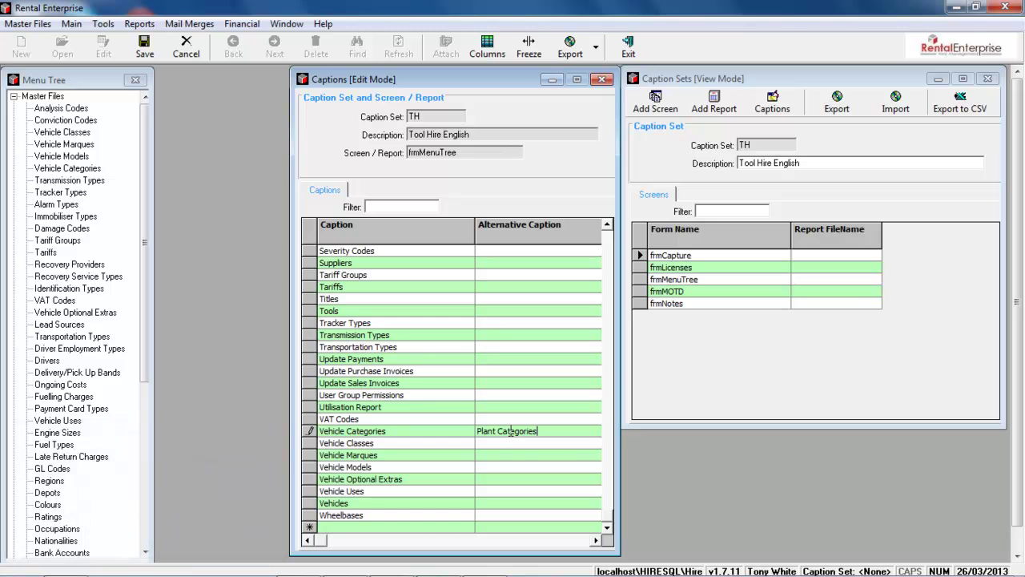
click(562, 447)
text(Plant Classes)
Enter the alternative captions Plant Make for Vehicle Marques and Plant Model for Vehicle Models.
click(556, 455)
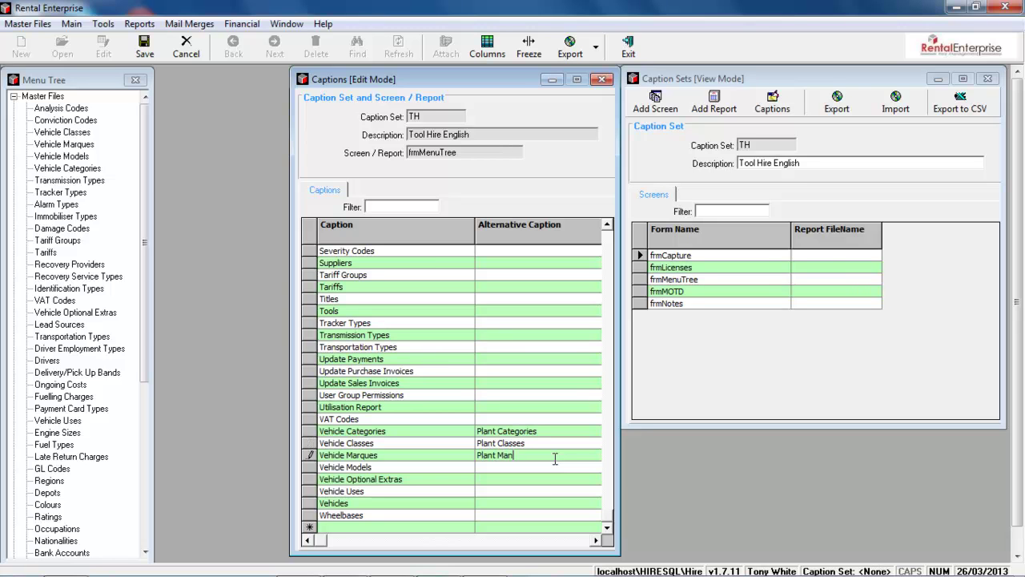
text(Plant Make)
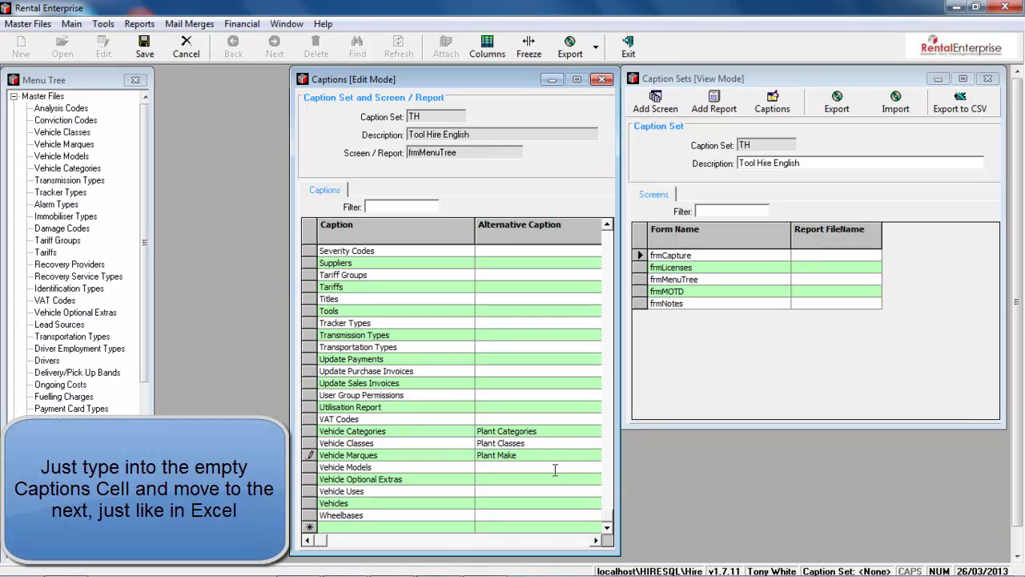
click(550, 471)
text(Plant Model)
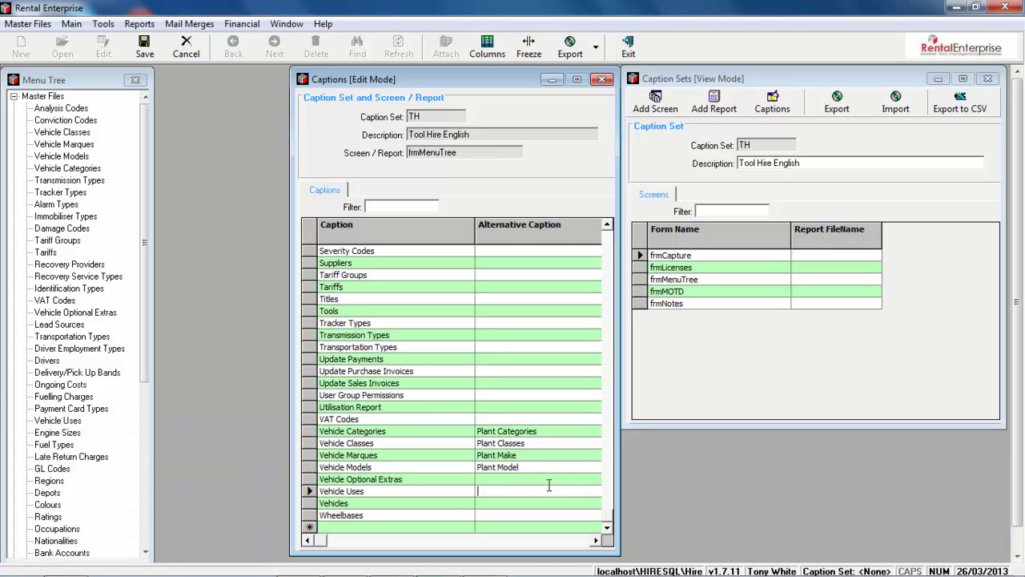
Caption Vehicle Optional Extras as Plant Options, Vehicle Uses as Plant Uses and Vehicles as Plant Items, and save and close the captions.
click(544, 479)
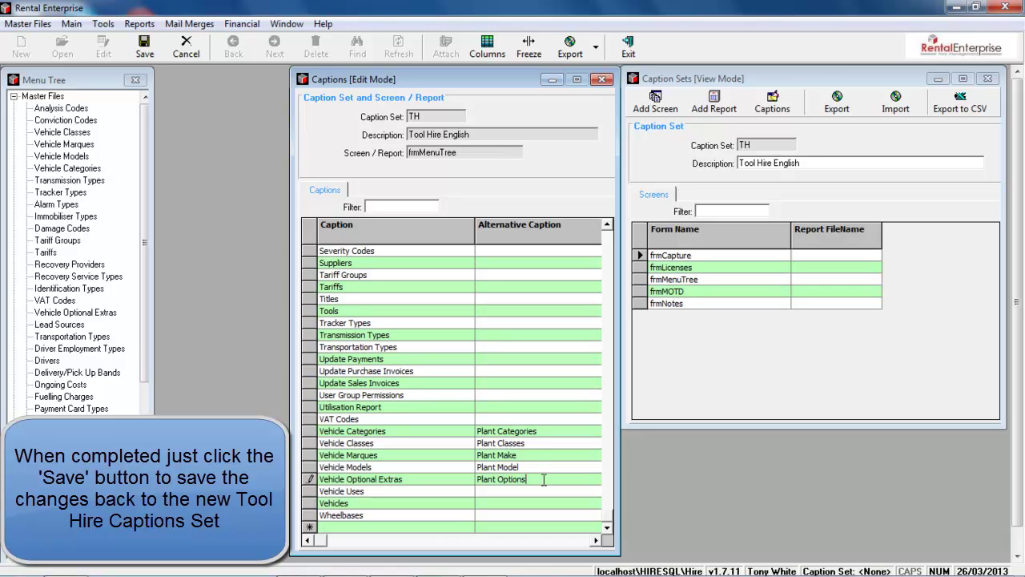
click(539, 494)
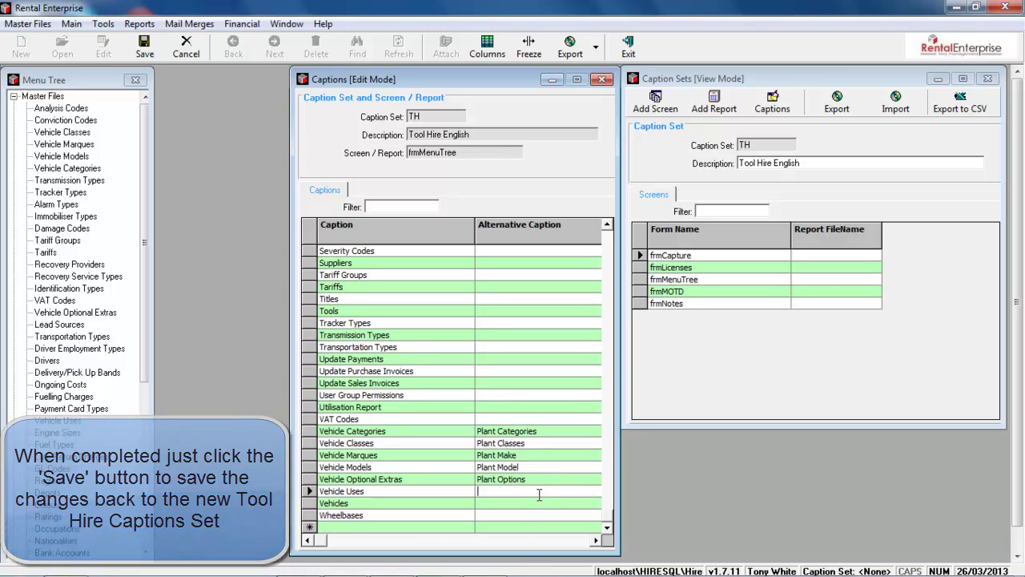
text(Plant)
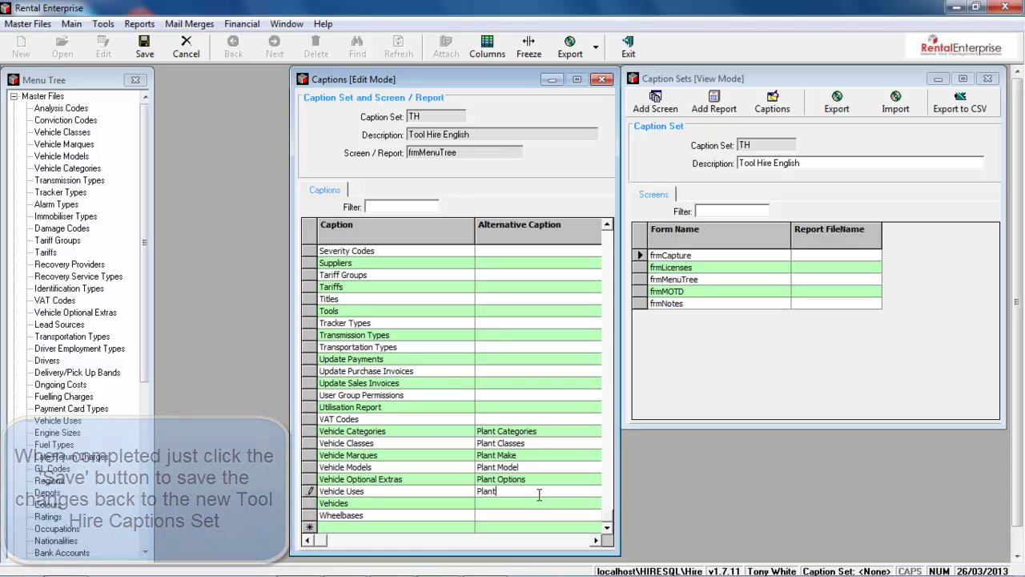
text( Uses)
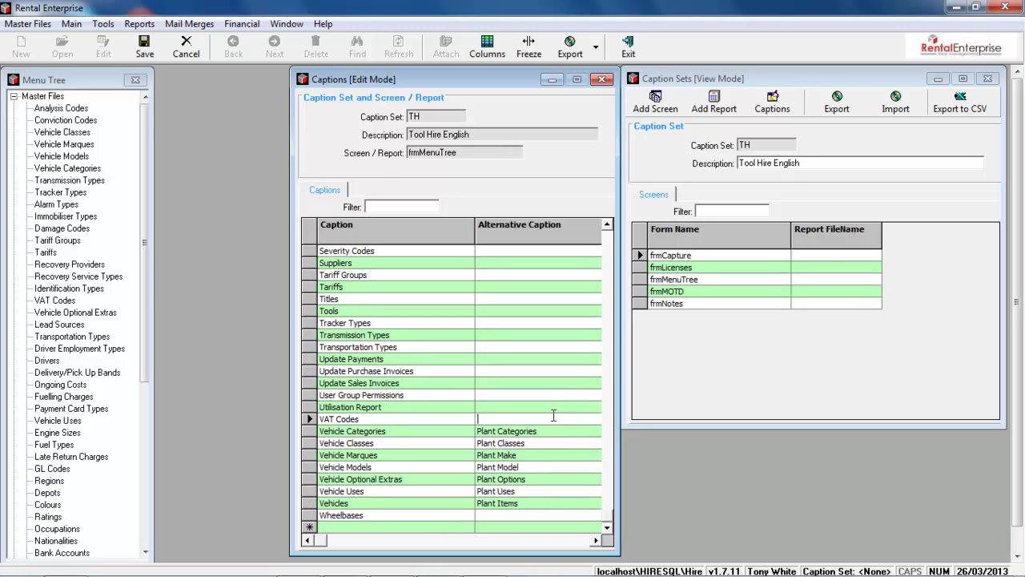
click(145, 50)
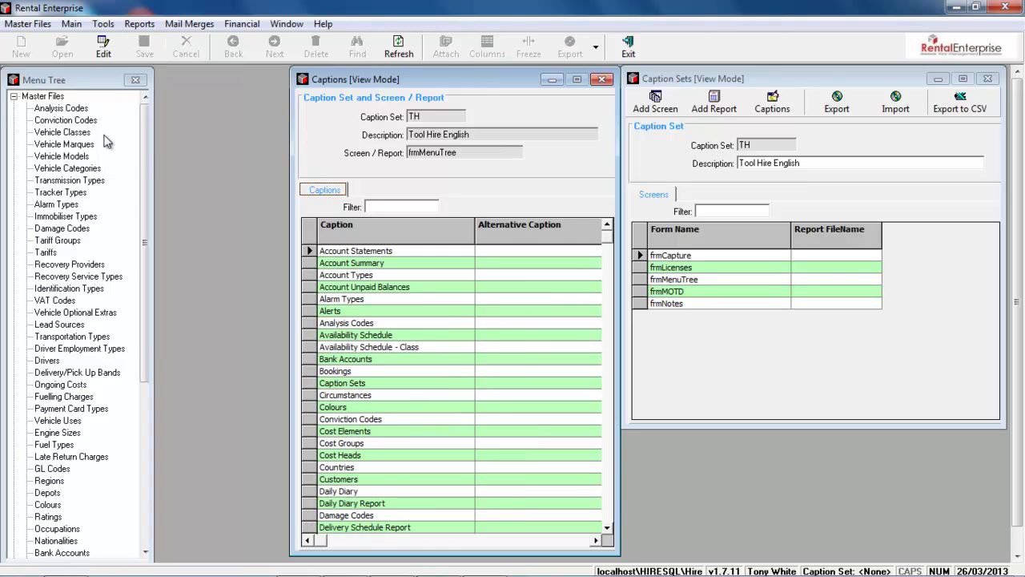
click(601, 80)
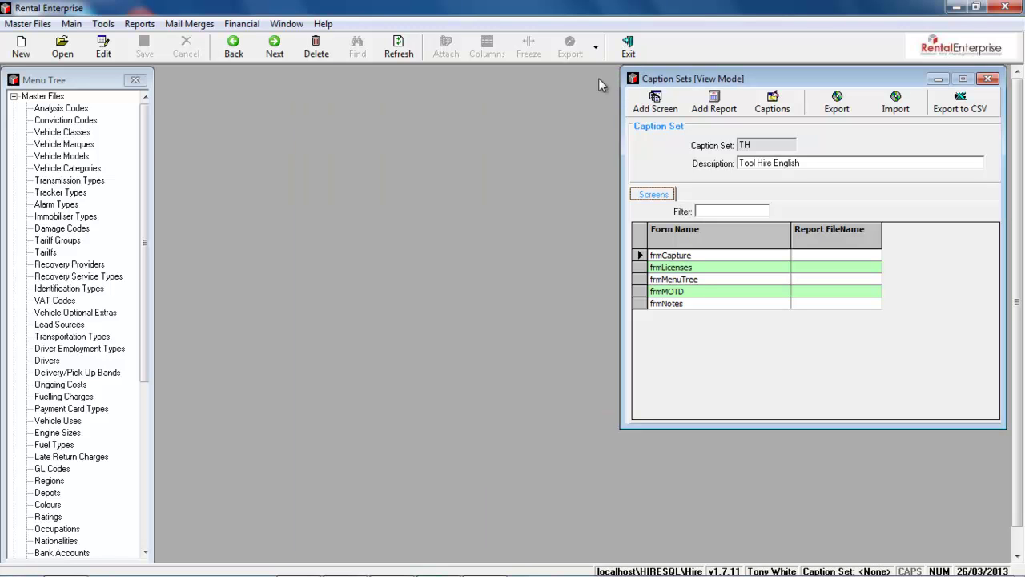
Open the Vehicle Classes screen from the Menu Tree, narrow its window and move it clear of the Caption Sets window.
double_click(88, 133)
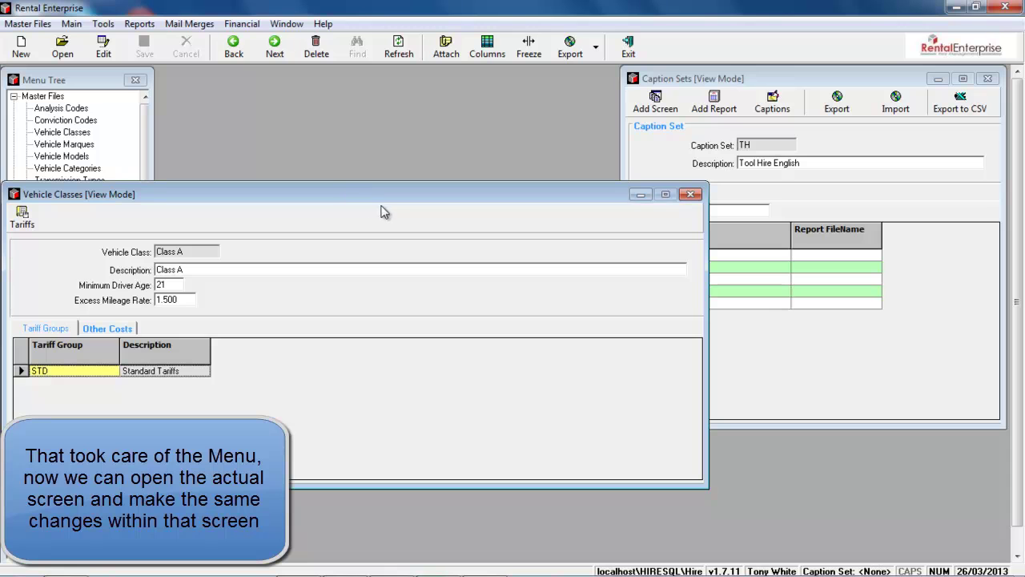
drag(705, 303, 434, 311)
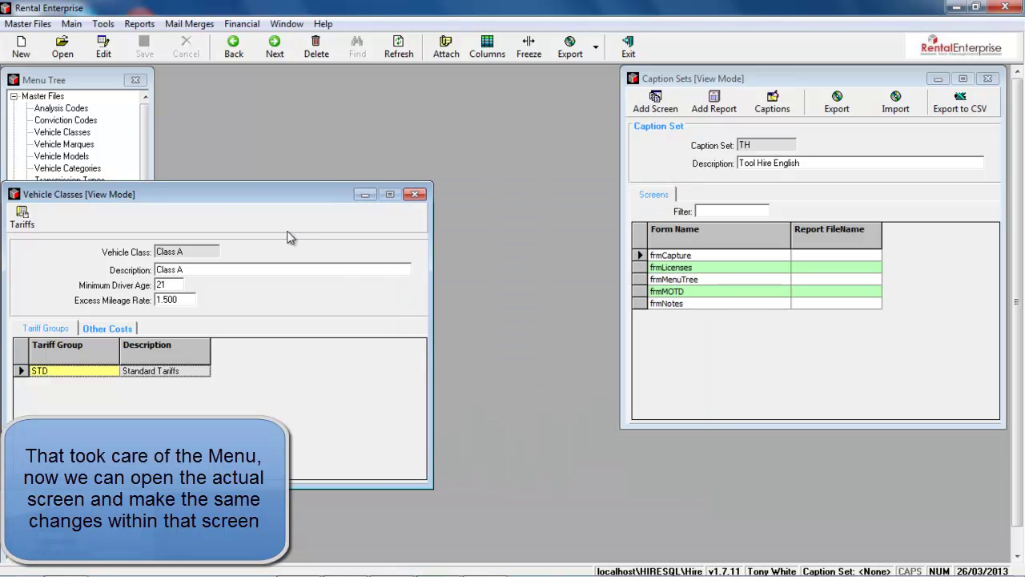
drag(267, 196, 287, 83)
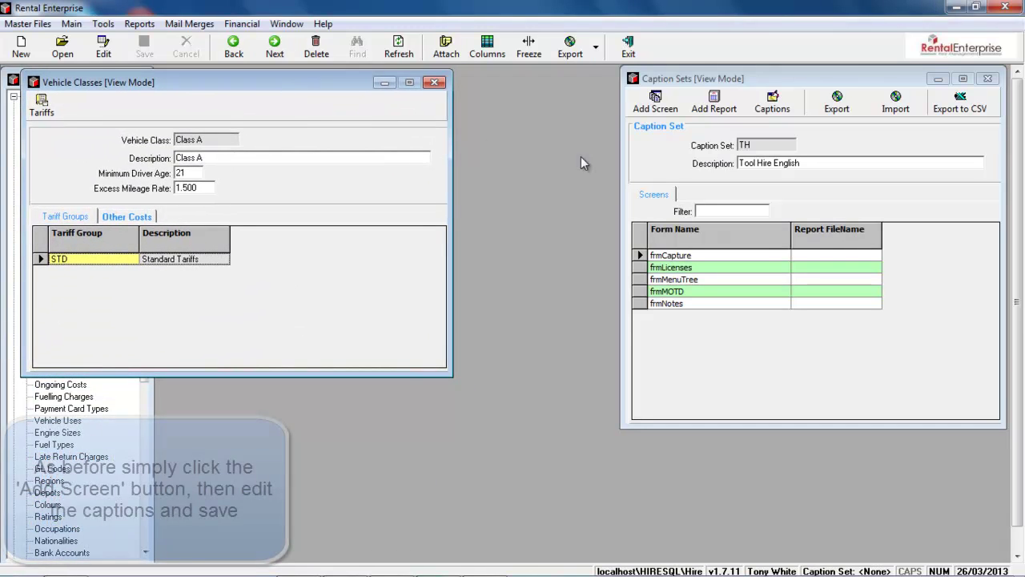
Add all captions from the open Vehicle Classes screen (frmVehicleClasses) to the Tool Hire English caption set.
click(657, 102)
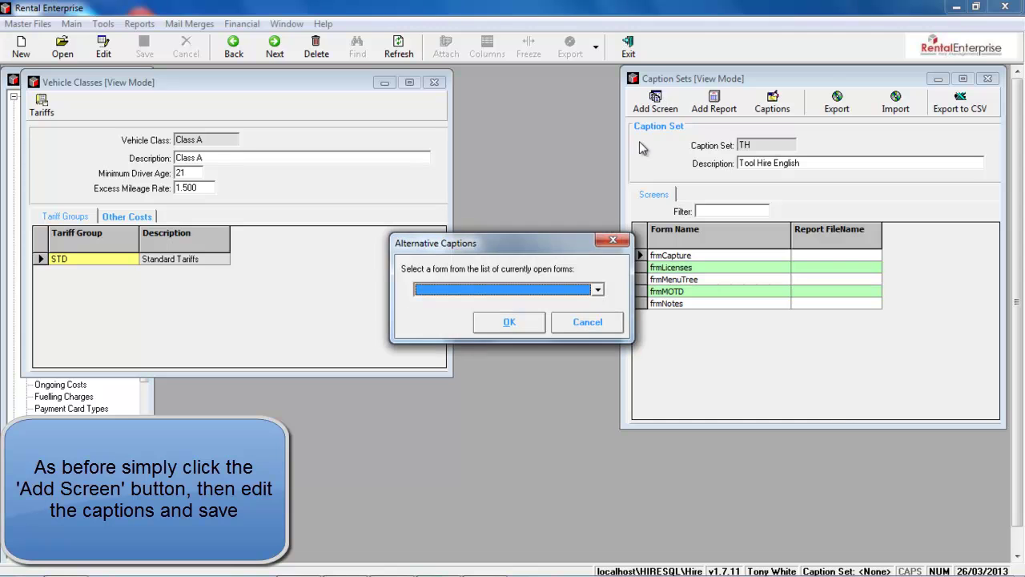
click(598, 290)
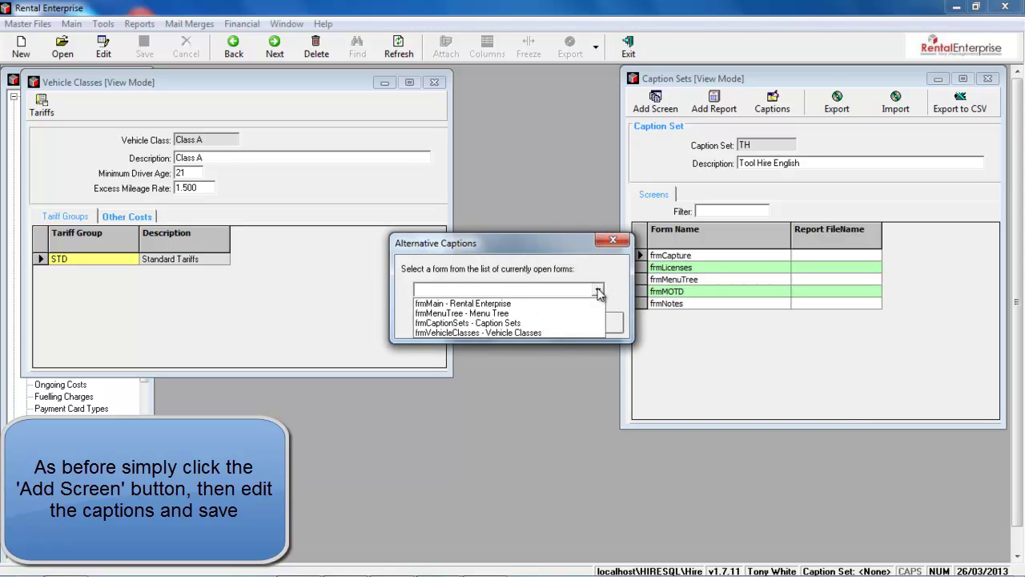
click(554, 329)
click(522, 322)
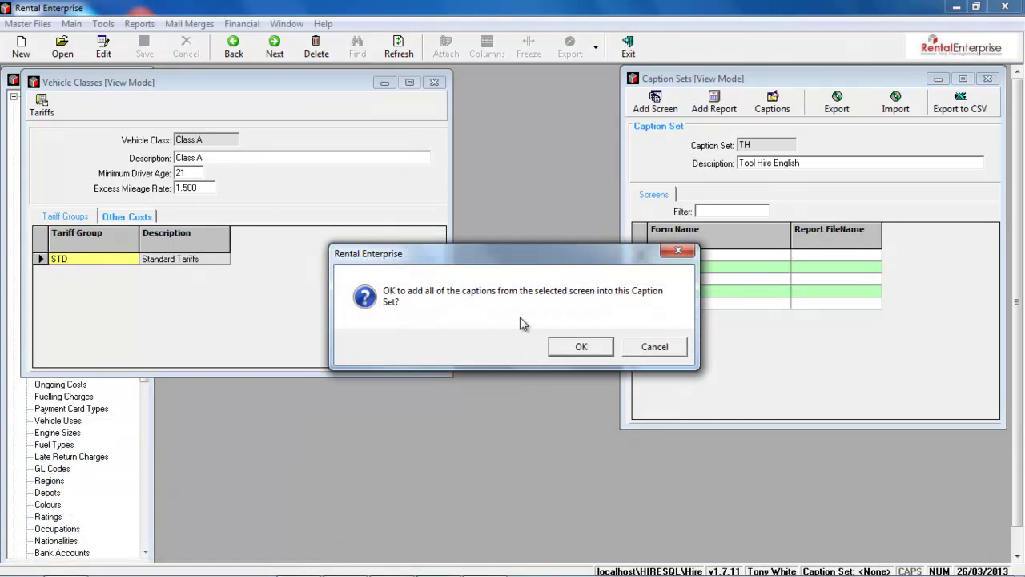
click(586, 353)
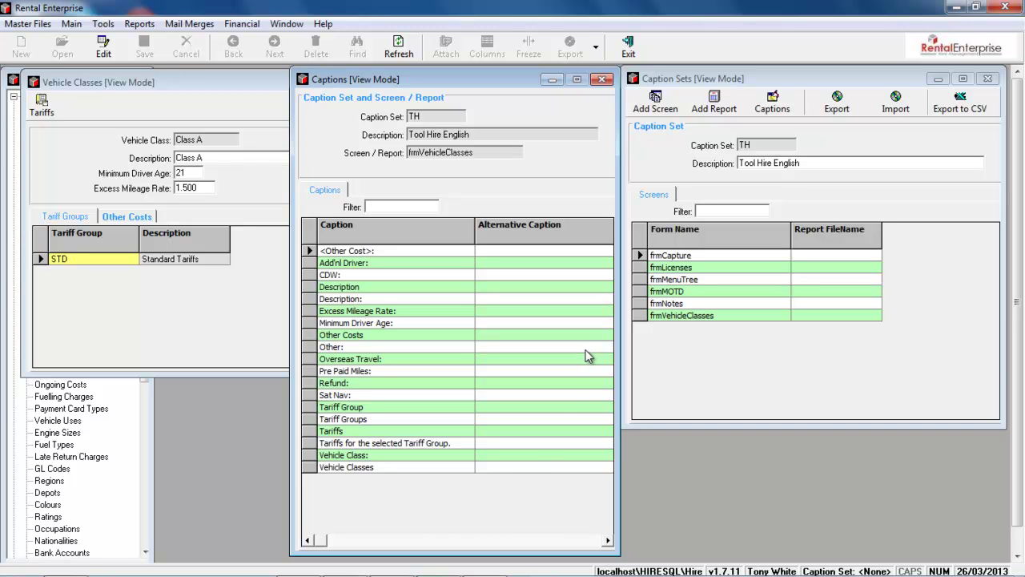
Enter the alternative captions Plant Classes for Vehicle Classes and Plant Class: for Vehicle Class:.
click(517, 457)
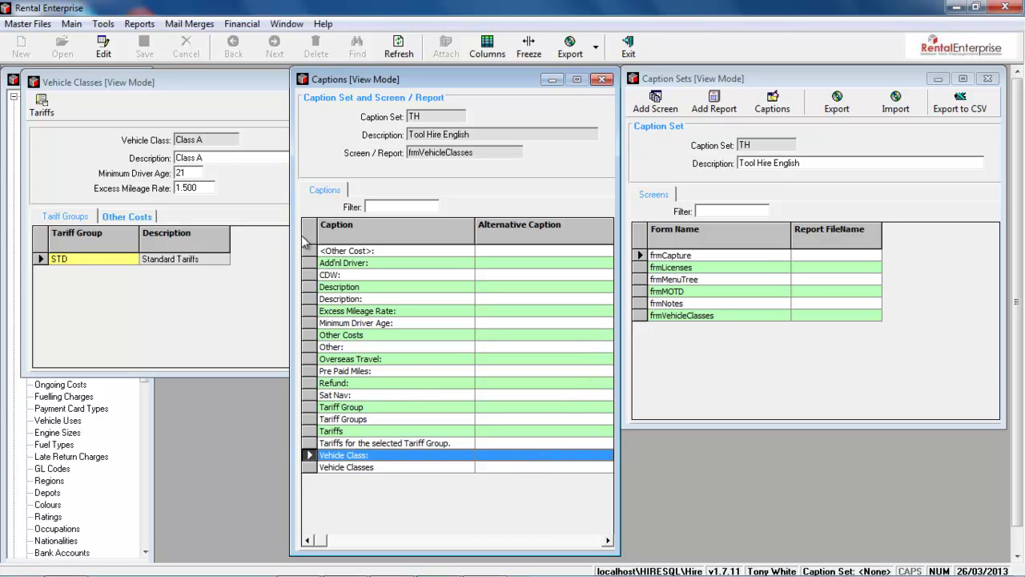
click(489, 469)
text(Pl)
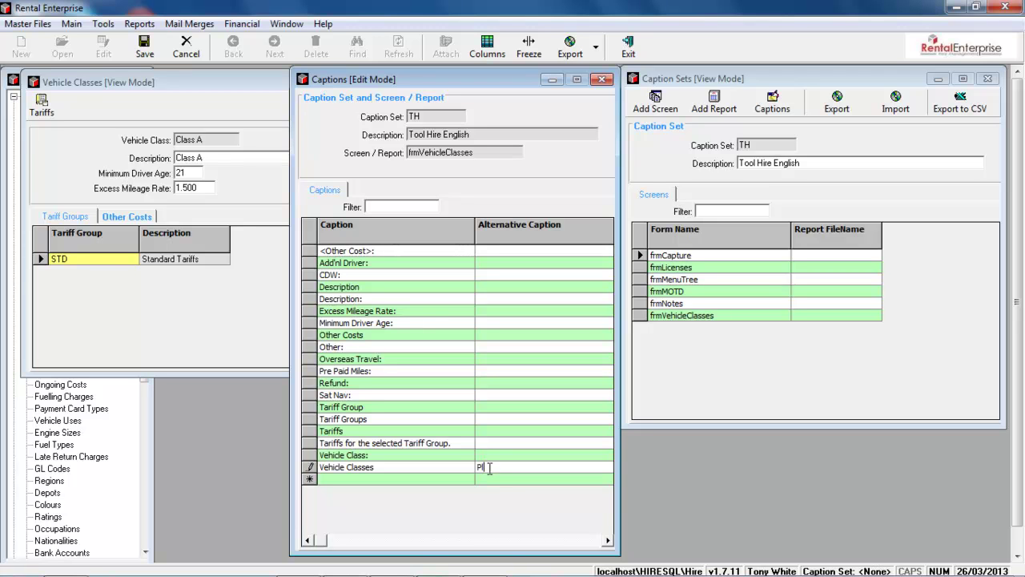
text(ait Classes)
click(500, 455)
text(Plant)
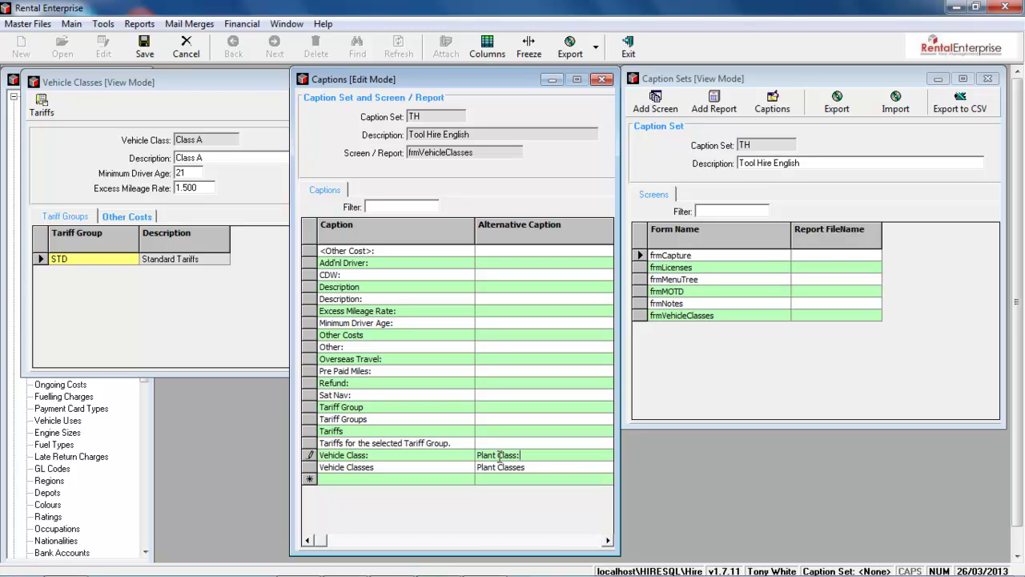
Enter Min Hire Age as the alternative caption for Minimum Driver Age.
click(451, 395)
click(497, 266)
click(497, 323)
text(Min Hire Age)
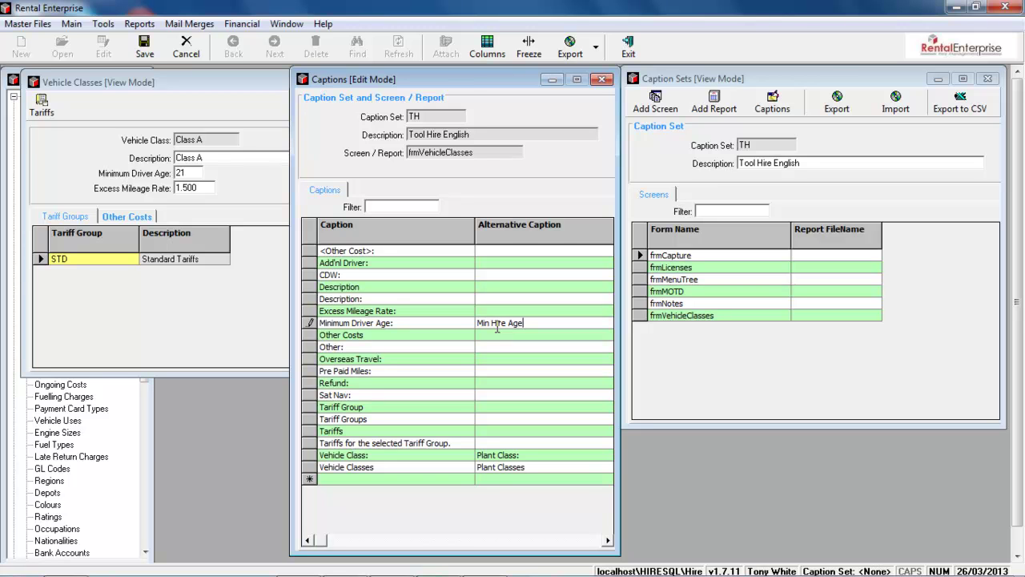
Caption Add'nl Driver as Additional Costs, and save and close the Vehicle Classes captions.
click(503, 264)
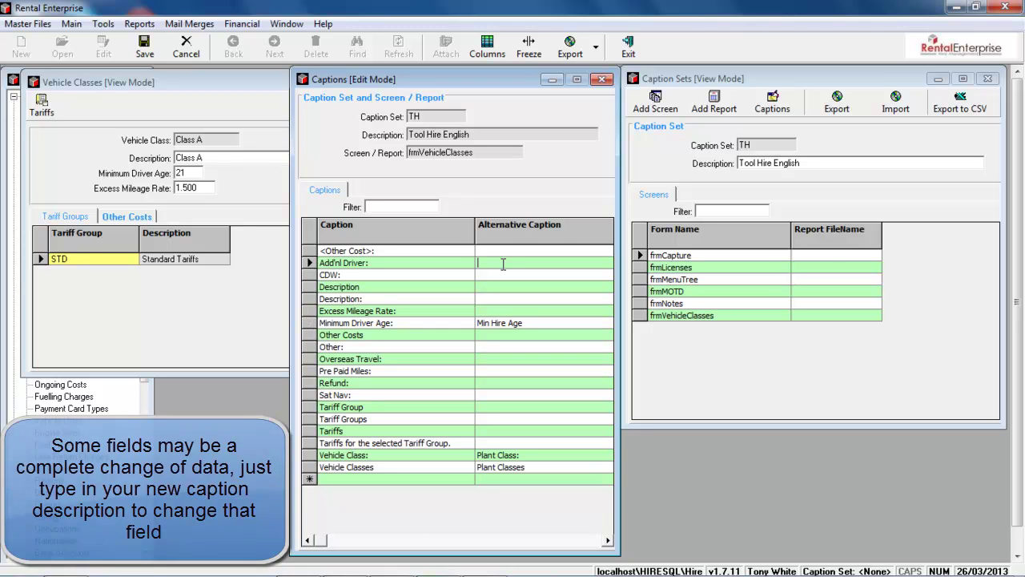
text(Additio)
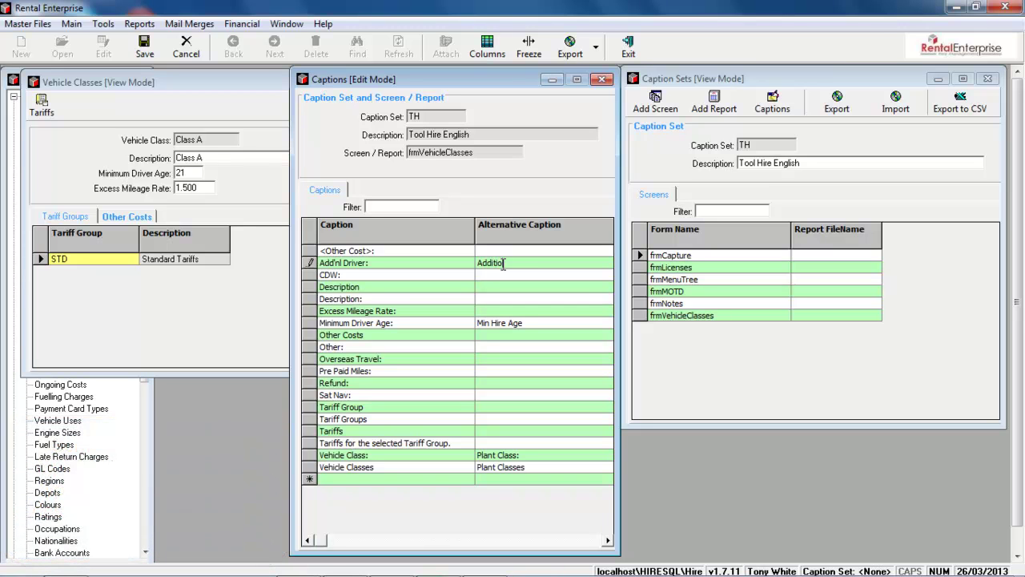
text(nal Costs)
click(145, 53)
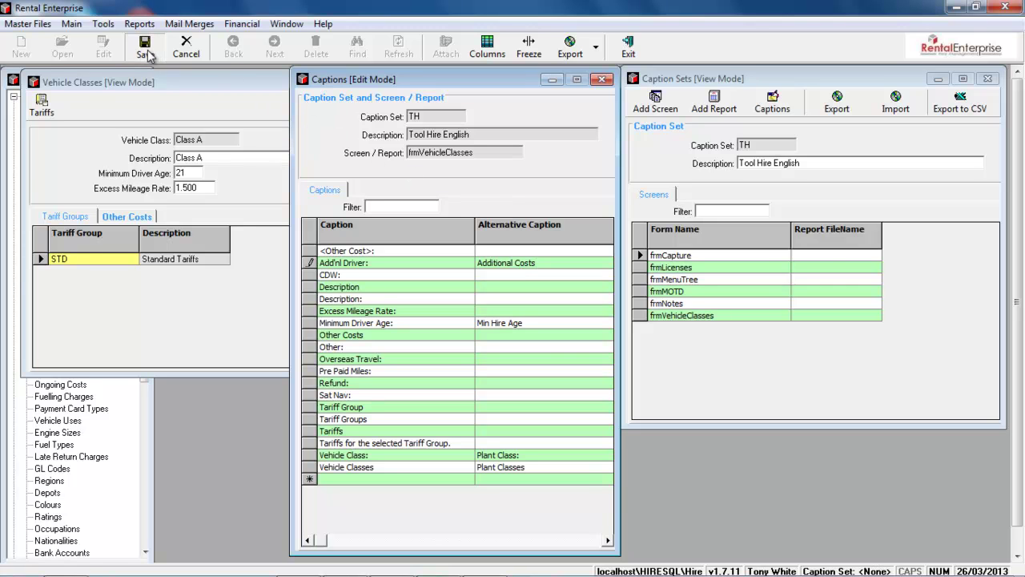
click(603, 81)
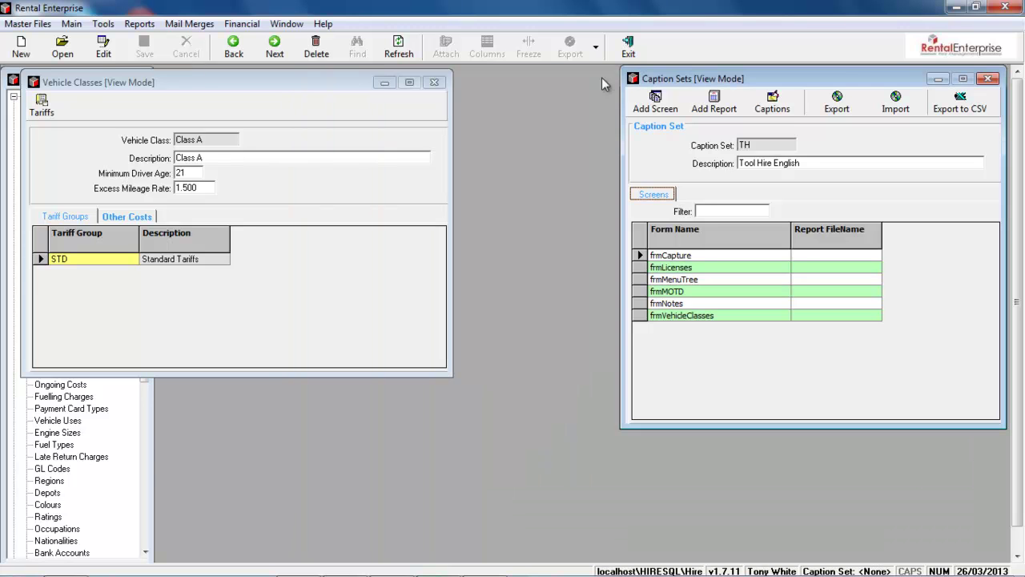
Close the Vehicle Classes screen and open the Utilisation Report parameters screen.
click(440, 81)
click(141, 25)
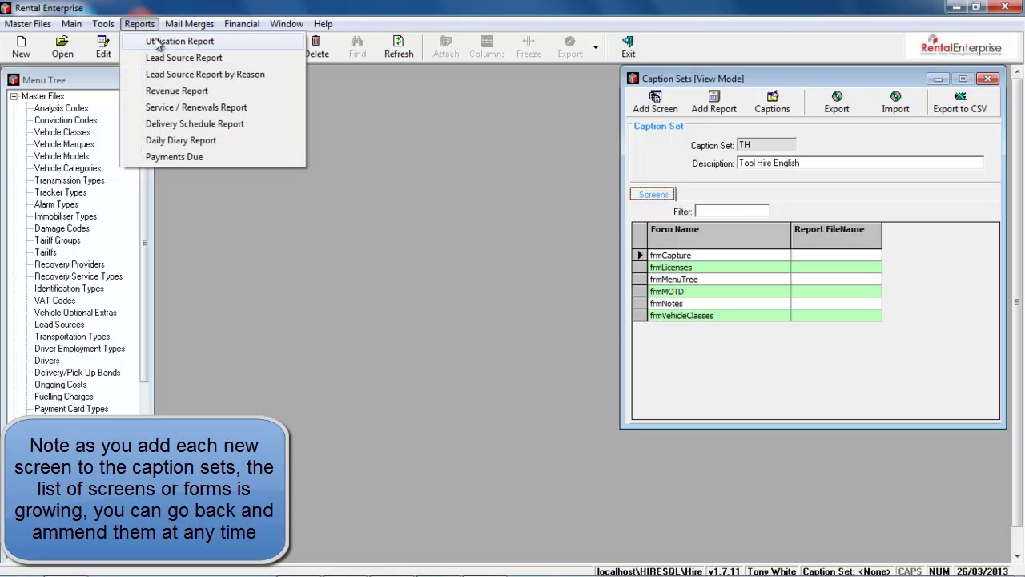
click(177, 42)
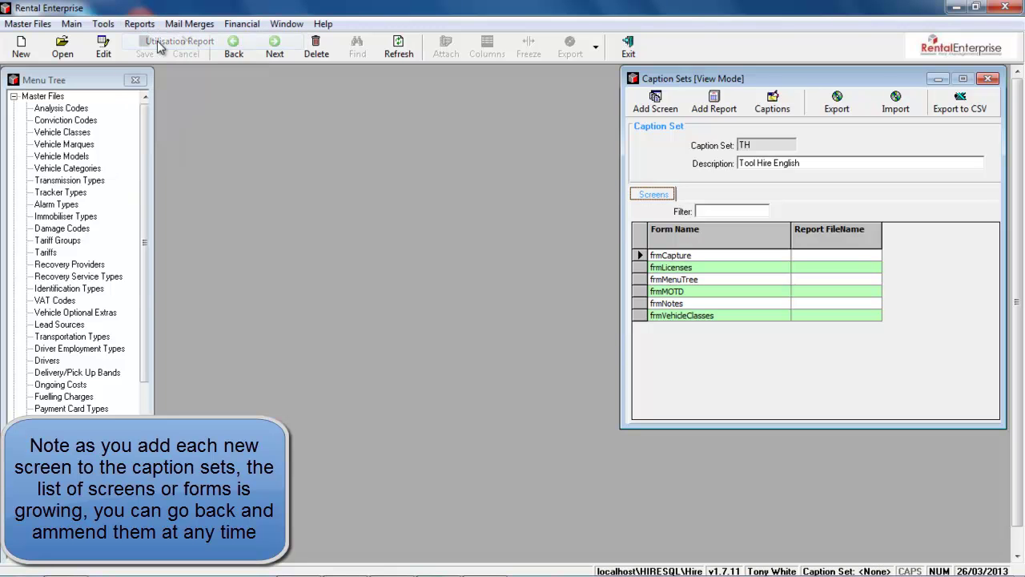
Add all captions from the Utilisation Report parameters screen (frmReportParams) to the caption set.
click(658, 112)
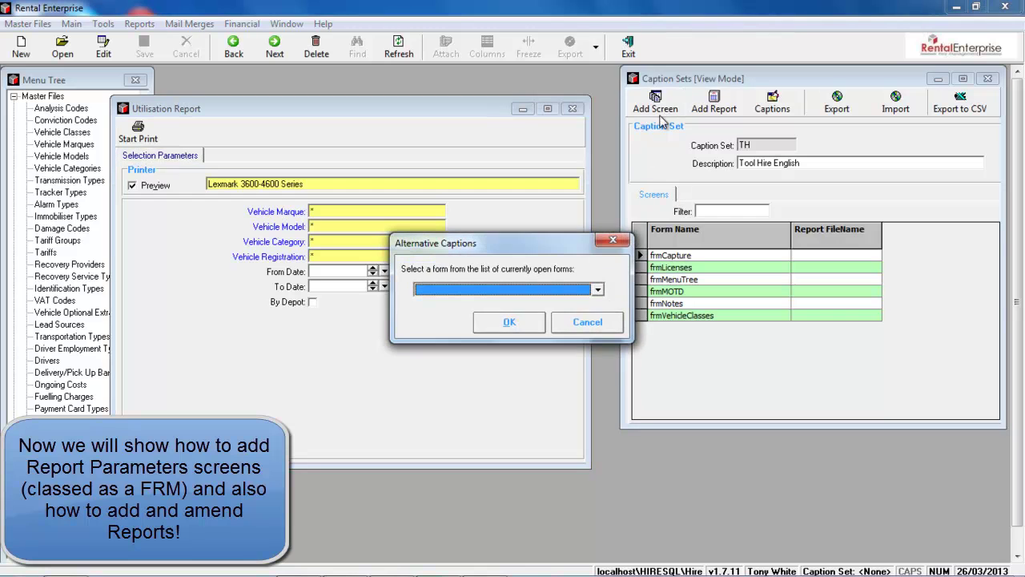
click(599, 292)
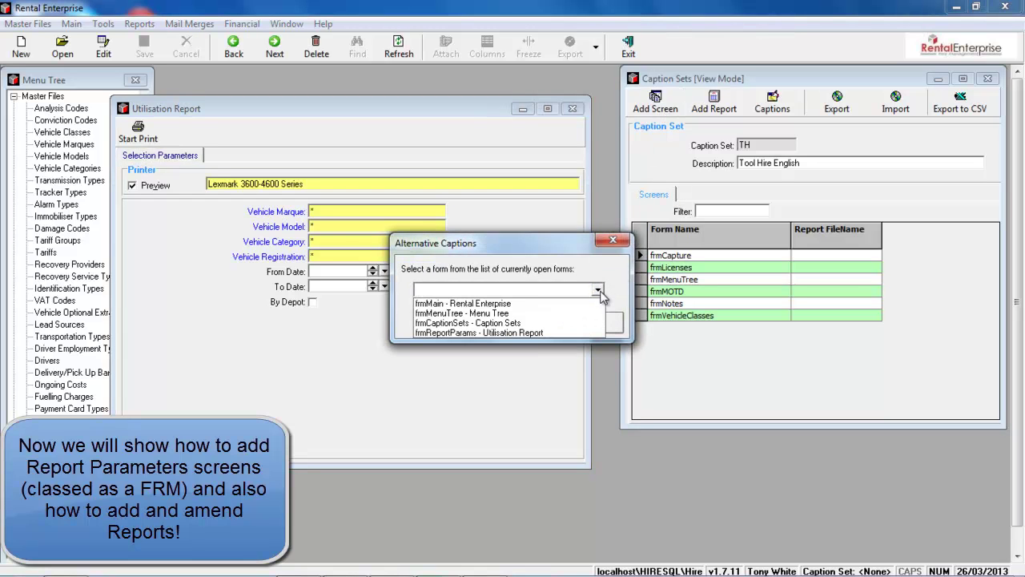
click(580, 333)
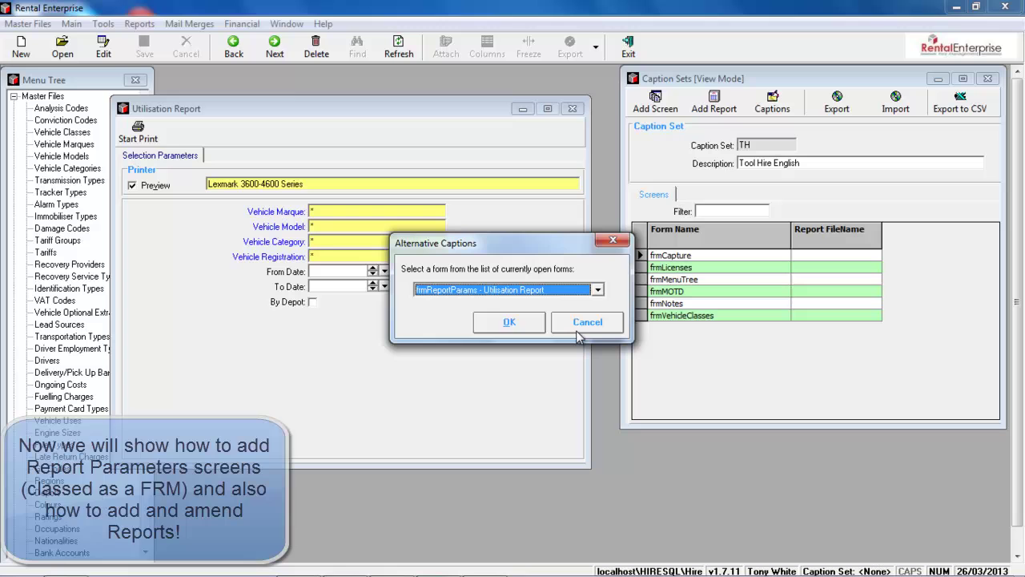
click(525, 323)
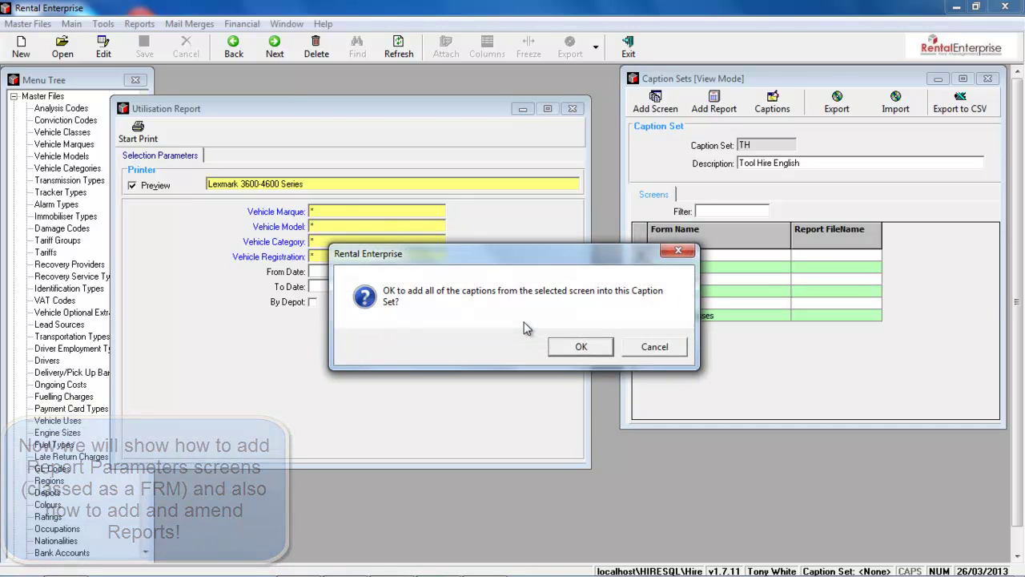
click(584, 346)
Move the Captions window clear of the report parameters and caption Vehicle Category as Plant Category: and Vehicle Marque as Plant Make:.
drag(490, 82, 697, 71)
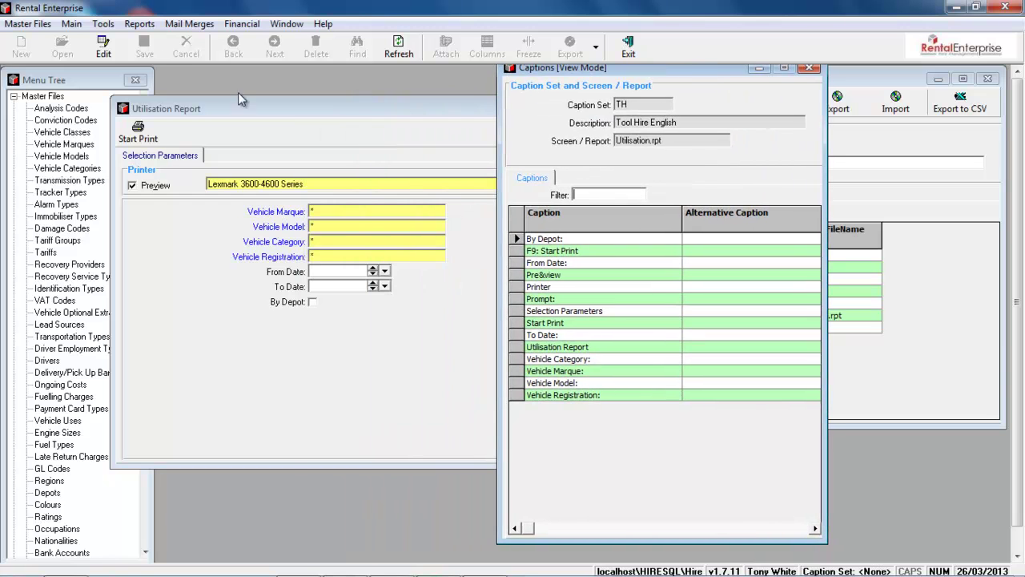
click(107, 51)
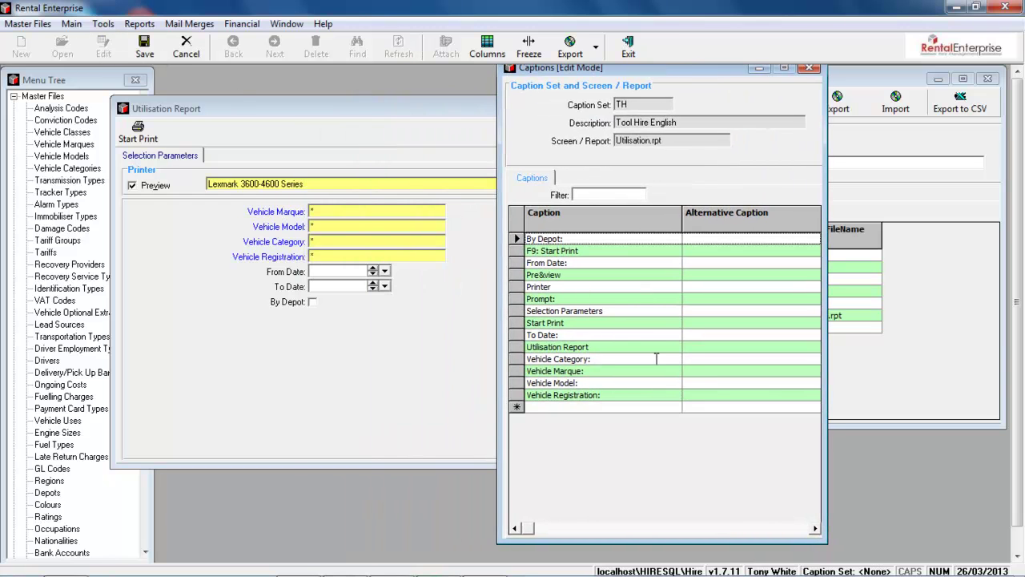
click(696, 359)
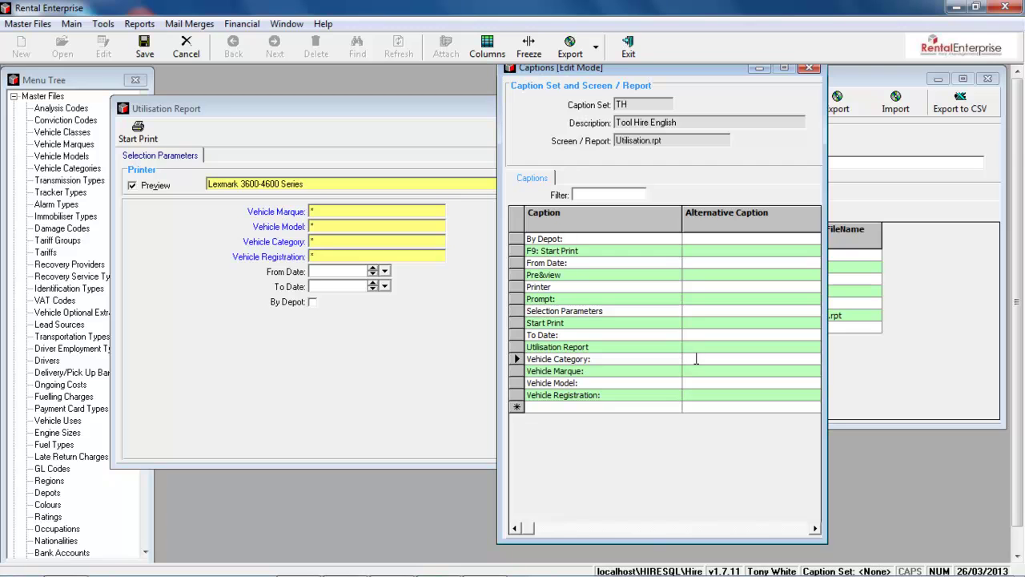
text(Plant Category:)
key(Down)
text(Plant MNake)
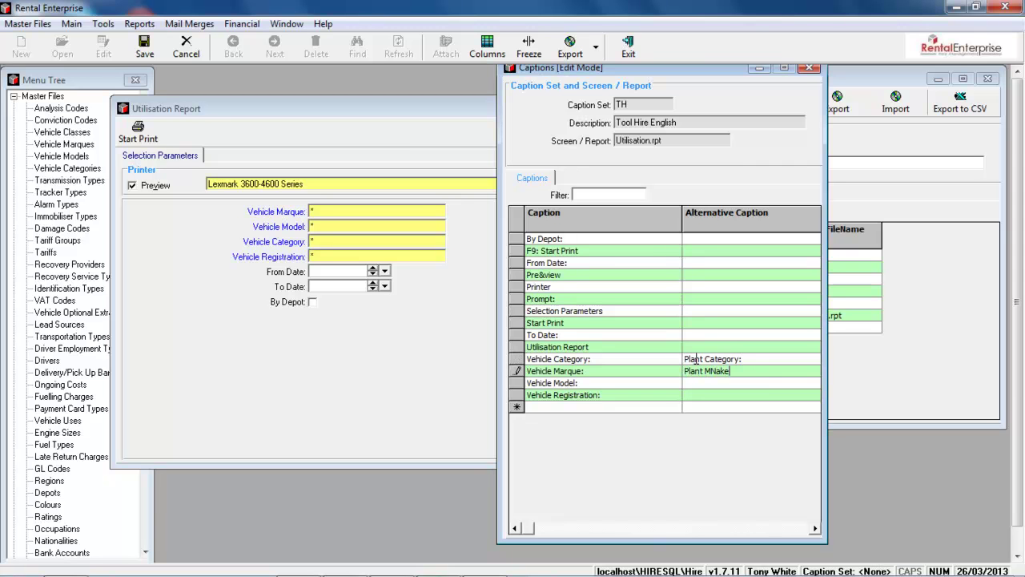
key(BackSpace)
key(BackSpace)
key(BackSpace)
Caption Vehicle Model as Plant Model: and Vehicle Registration as Plant Reg no:, and save and close the captions.
key(Down)
text(Plant Model:)
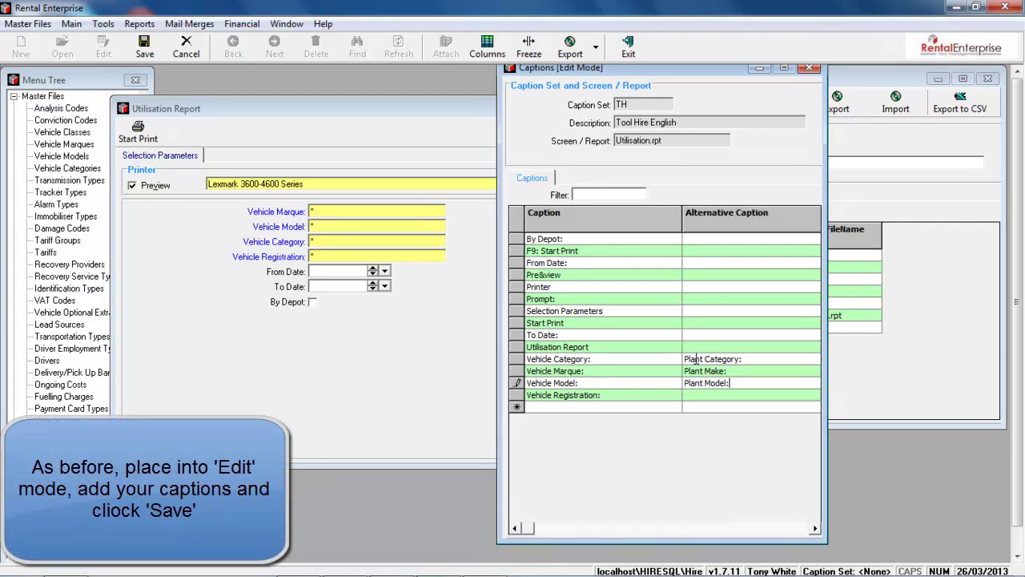
key(Down)
text(Plant Reg no:)
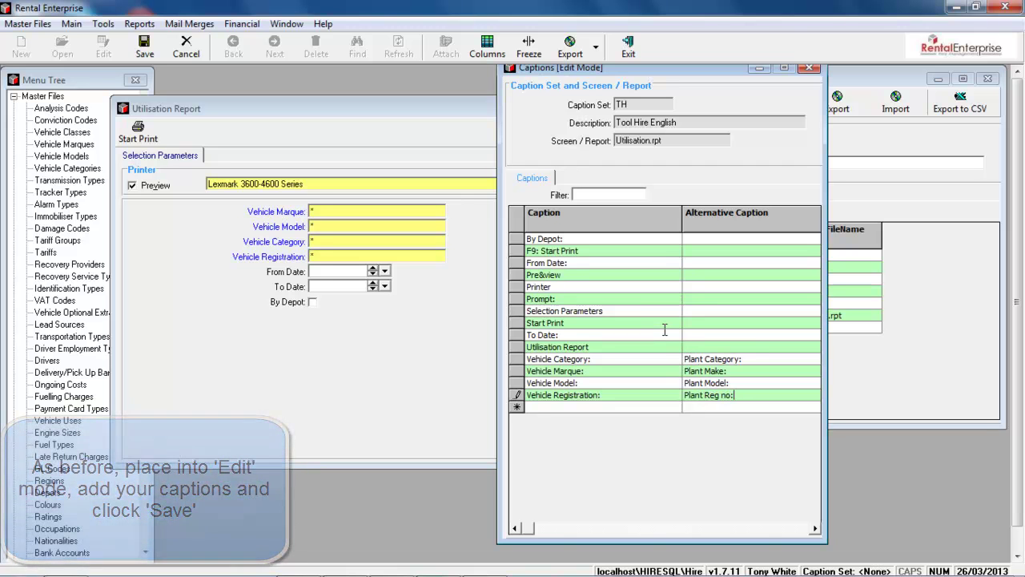
click(665, 331)
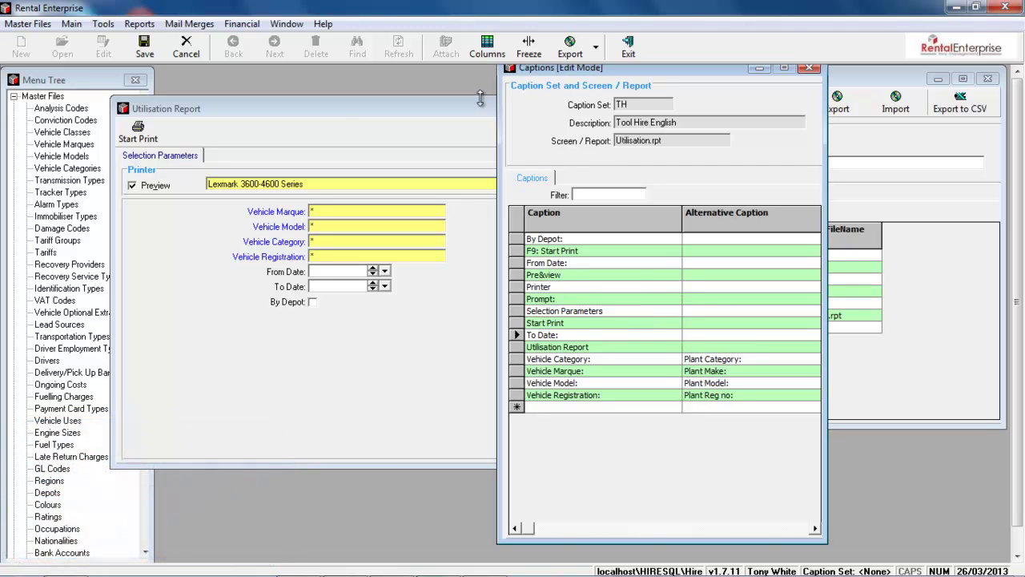
click(144, 50)
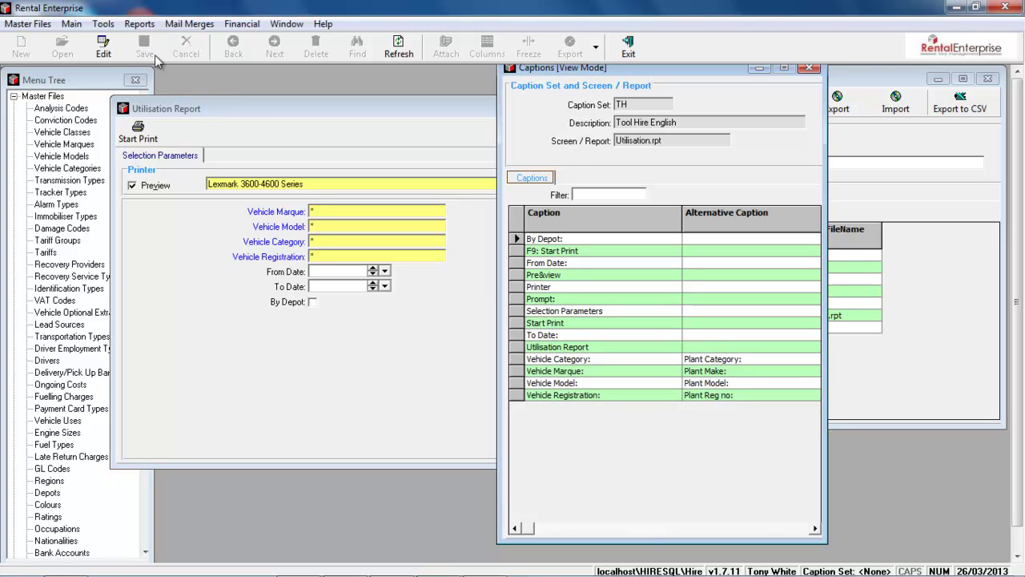
click(813, 69)
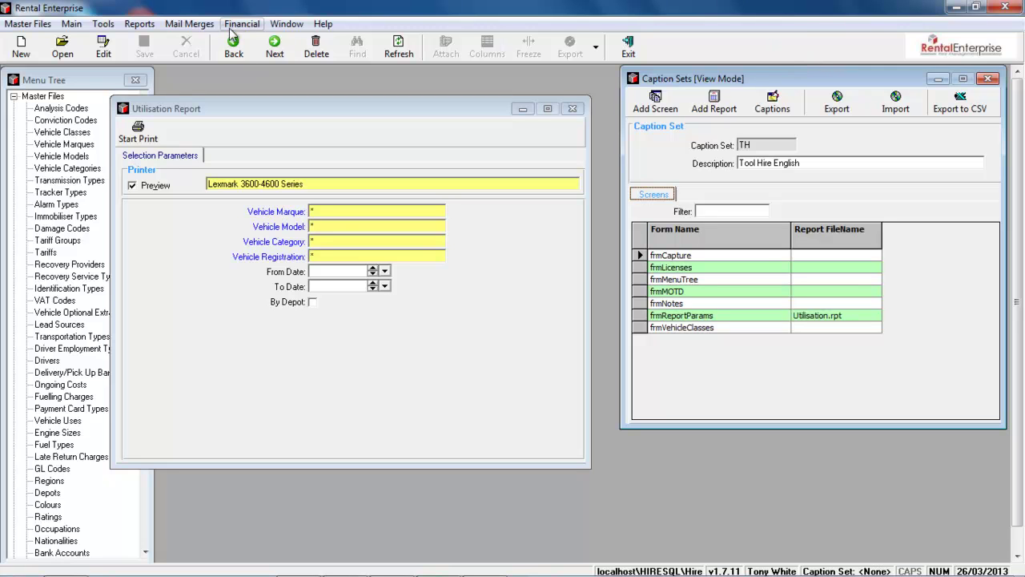
Preview the Utilisation Report for the period 05/02/2013 to 13/03/2013.
click(384, 272)
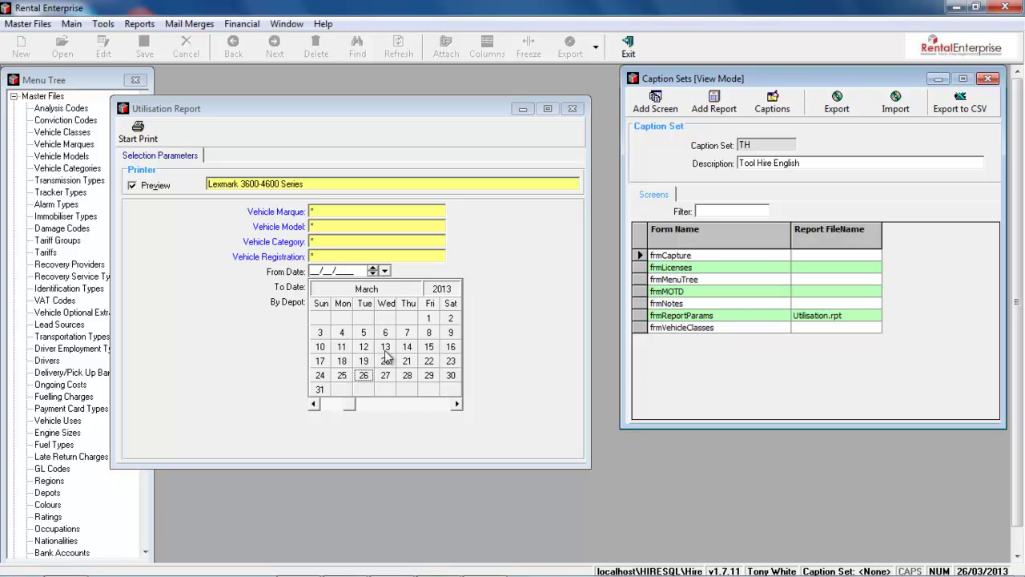
click(430, 319)
click(385, 271)
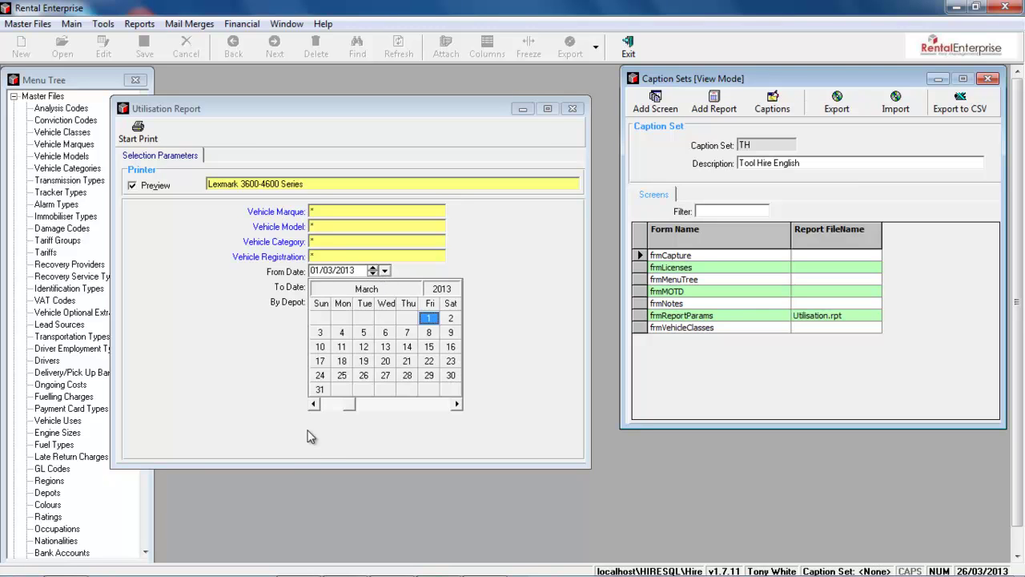
click(314, 407)
click(363, 332)
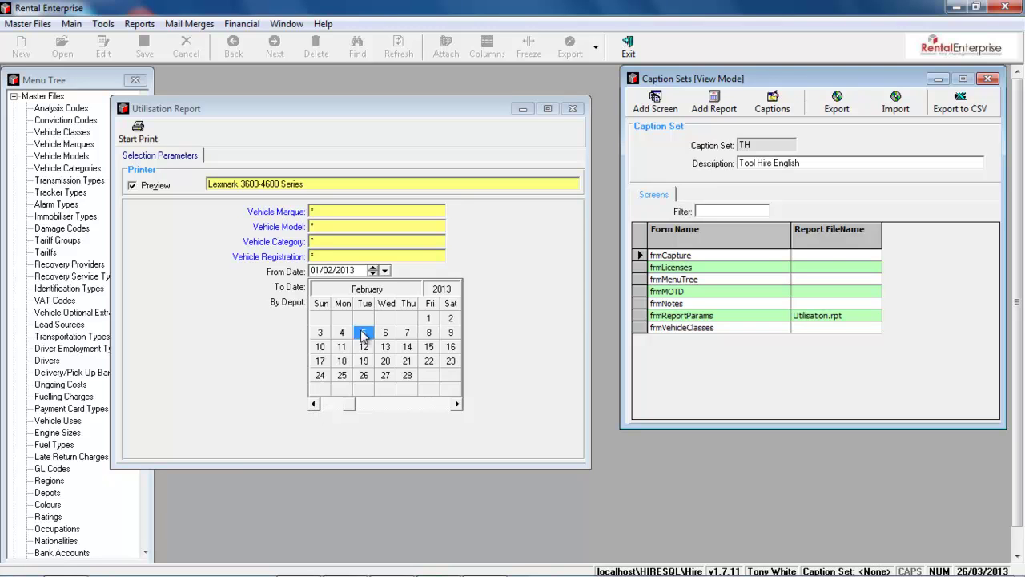
click(385, 287)
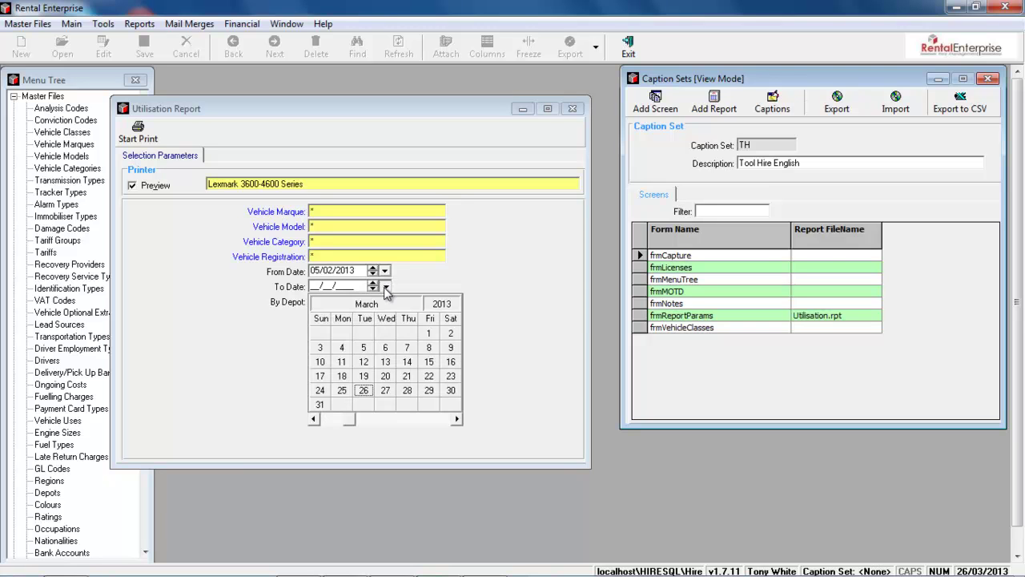
click(393, 361)
click(138, 130)
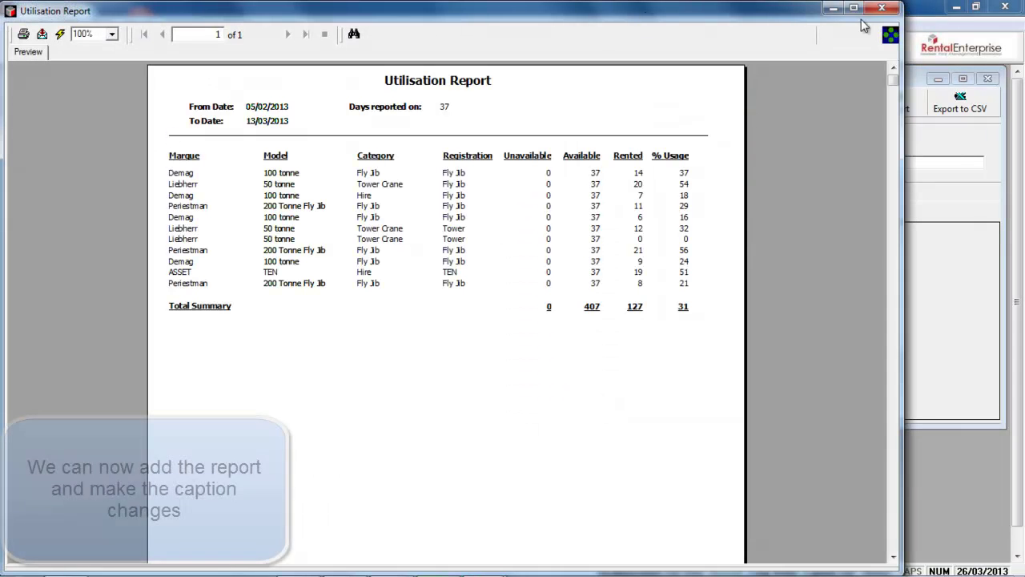
Narrow the report preview to uncover the caption set, and merge all captions from frmReportView - Utilisation Report into the existing set.
drag(901, 105, 554, 108)
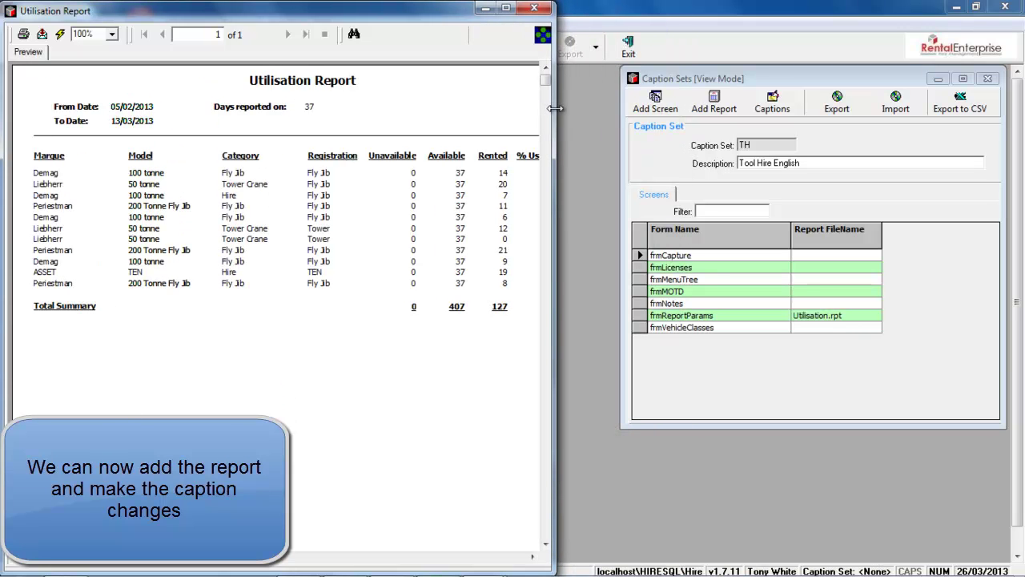
click(715, 101)
click(717, 101)
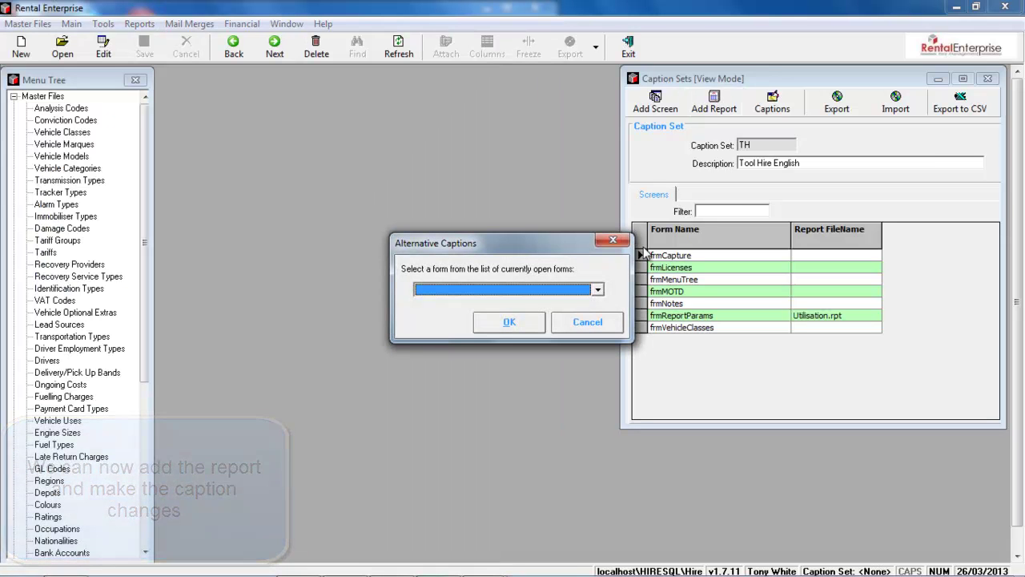
click(601, 293)
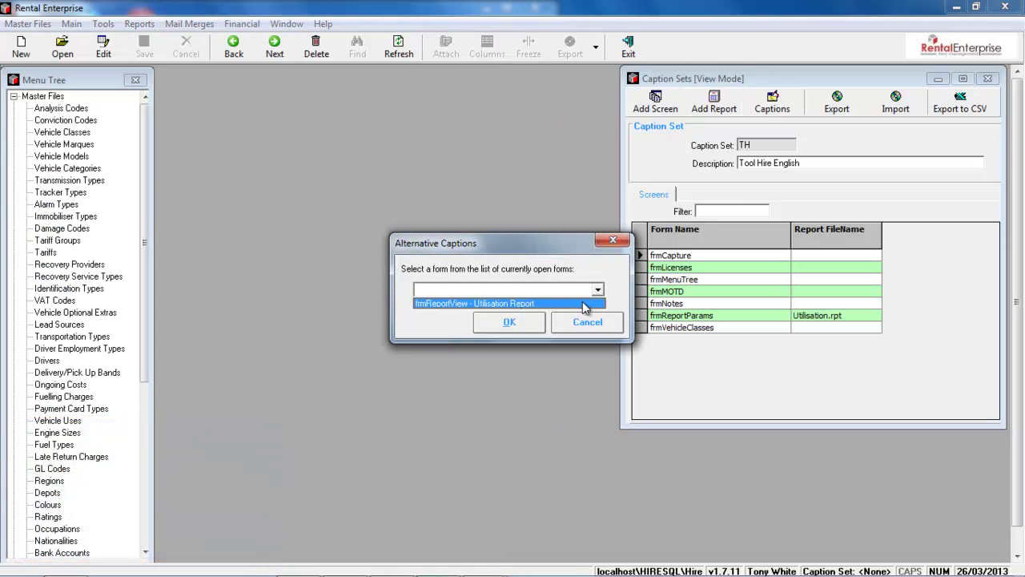
click(584, 307)
click(538, 321)
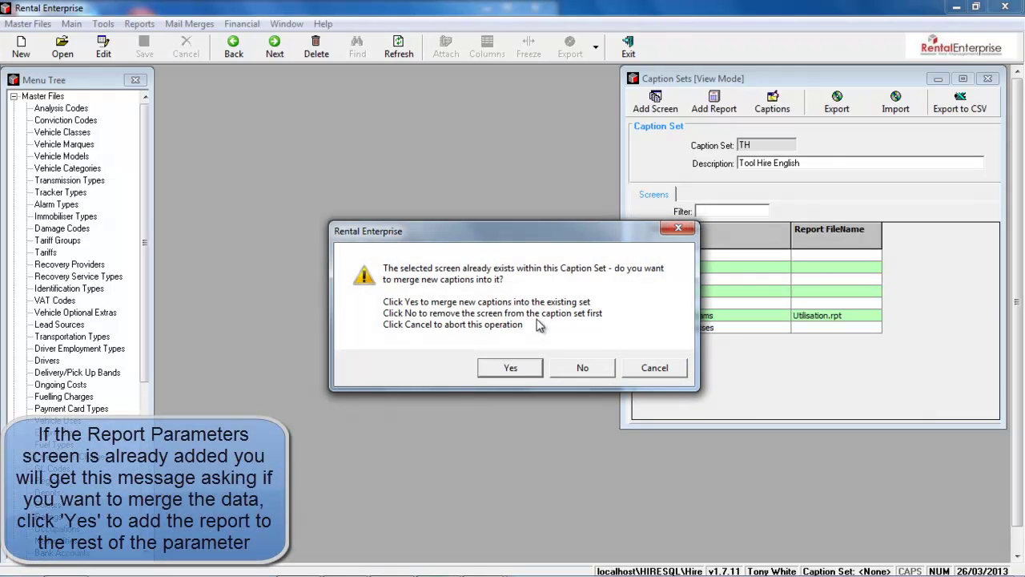
click(515, 372)
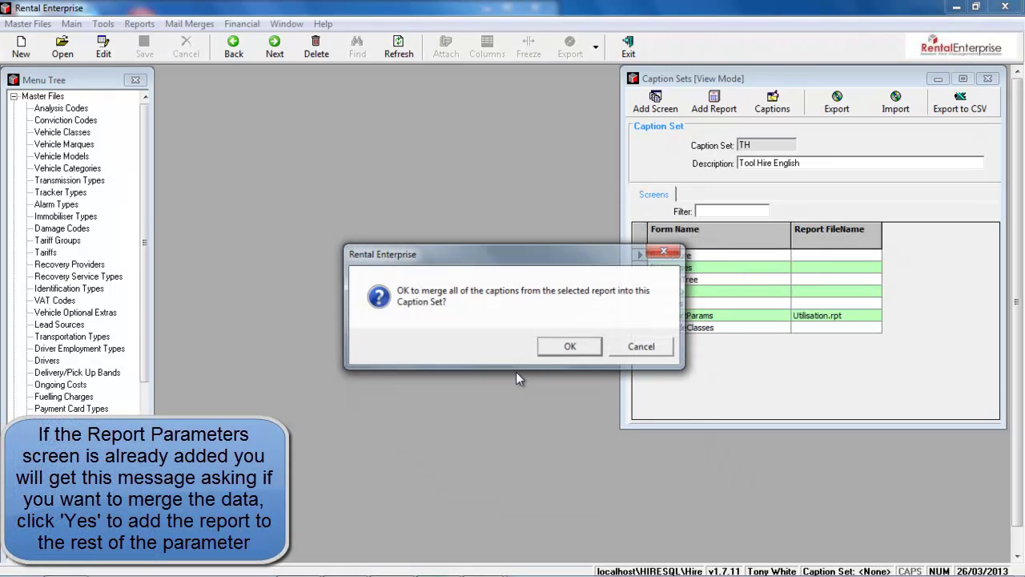
click(567, 348)
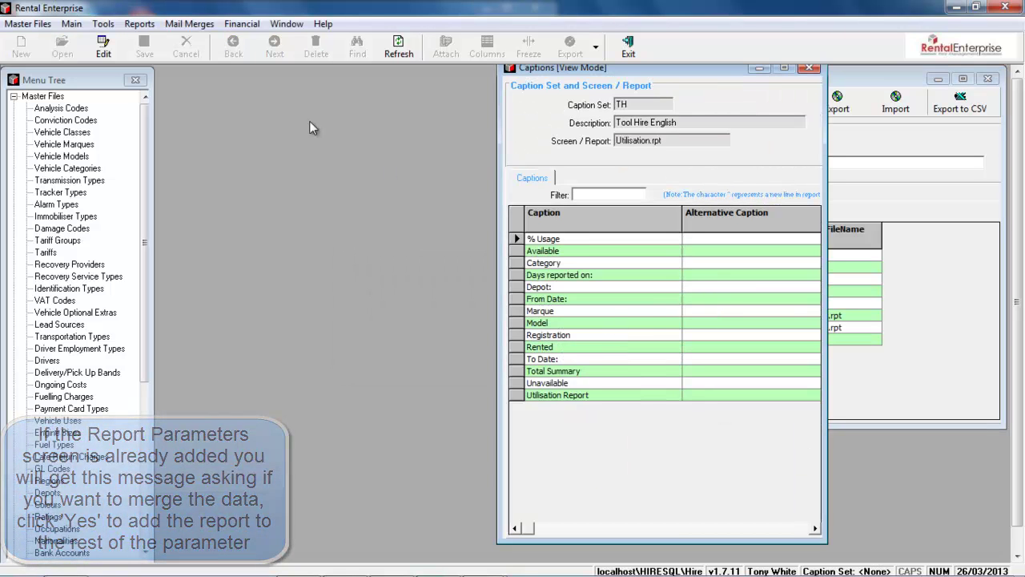
Caption Marque as Make for Utilisation.rpt, and save and close the captions.
click(103, 46)
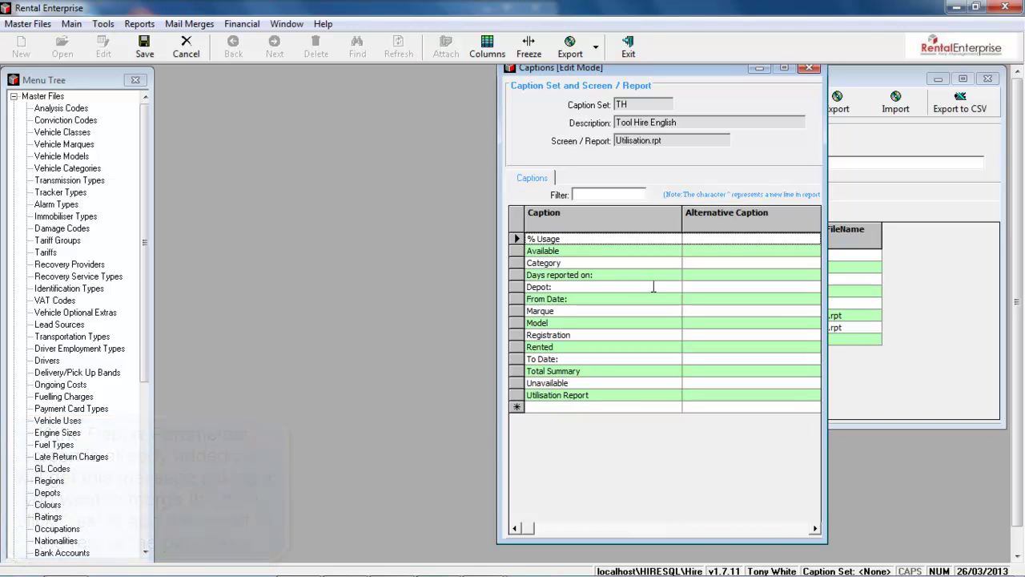
click(697, 311)
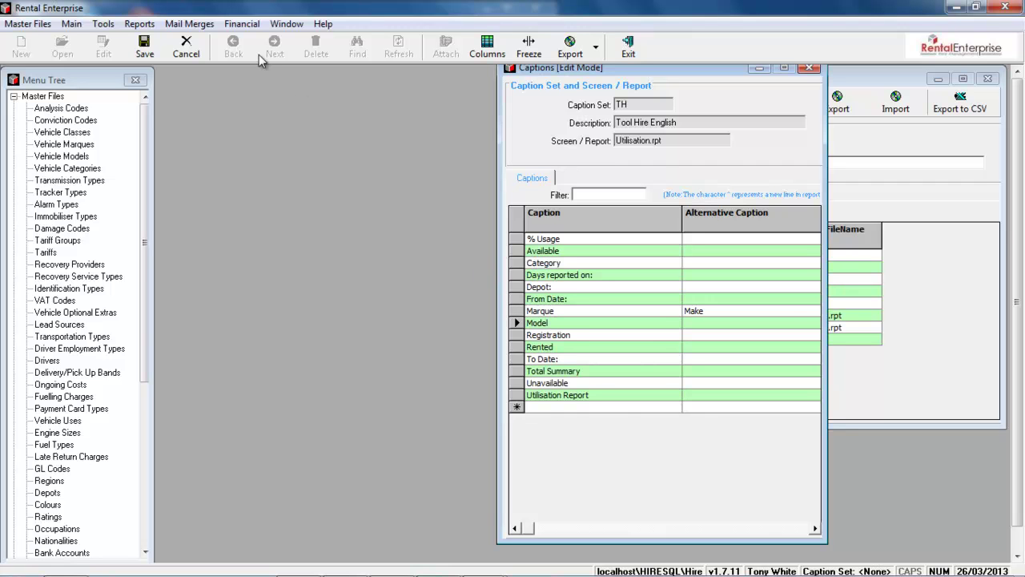
click(148, 48)
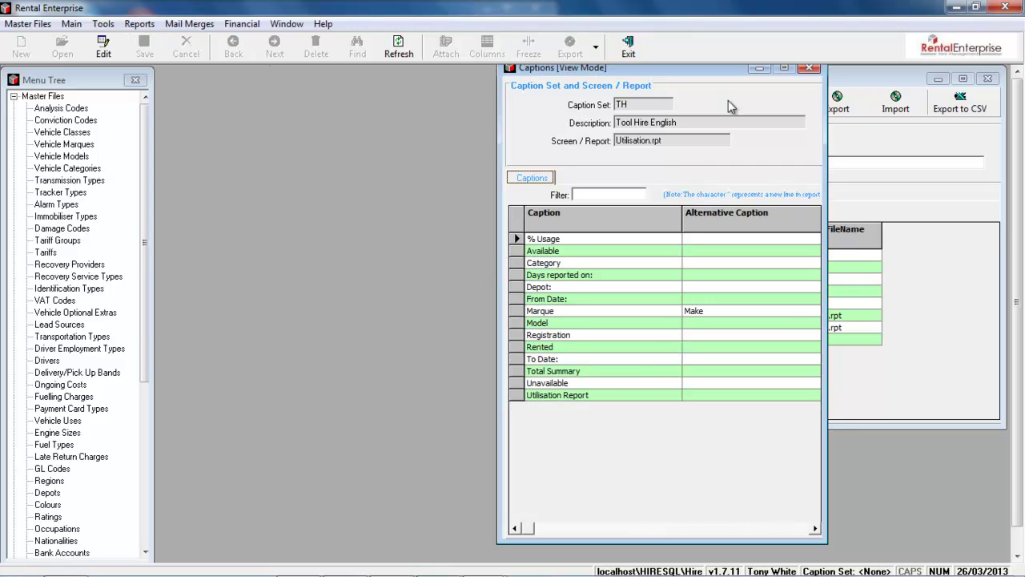
click(812, 68)
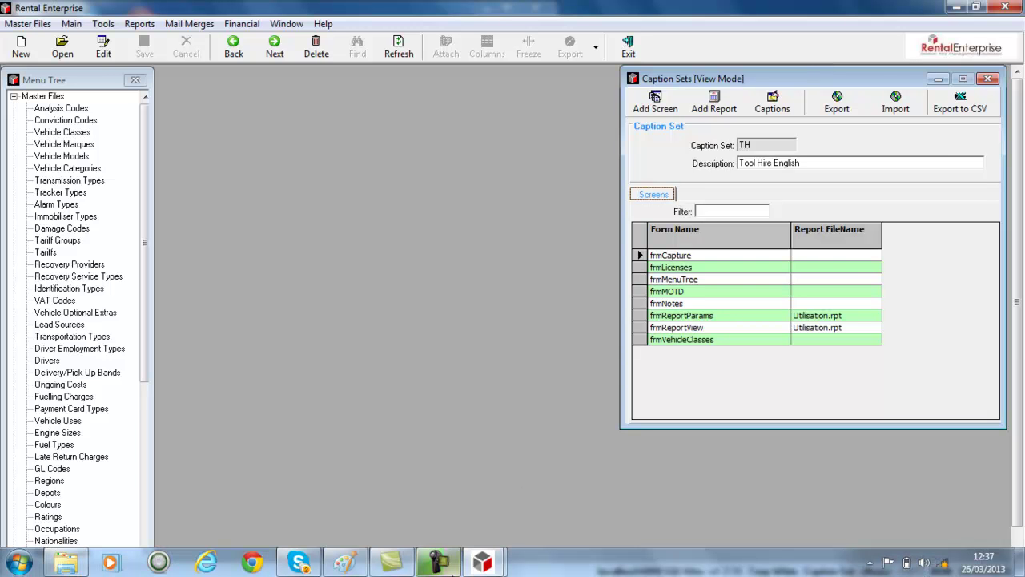
Bring the Utilisation Report preview back to the front and close it.
click(488, 565)
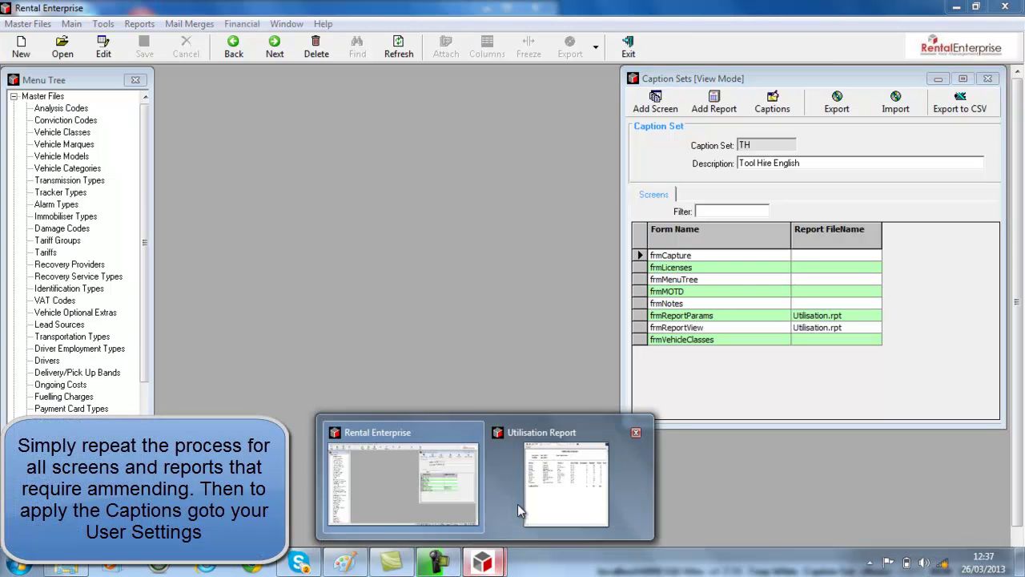
click(571, 477)
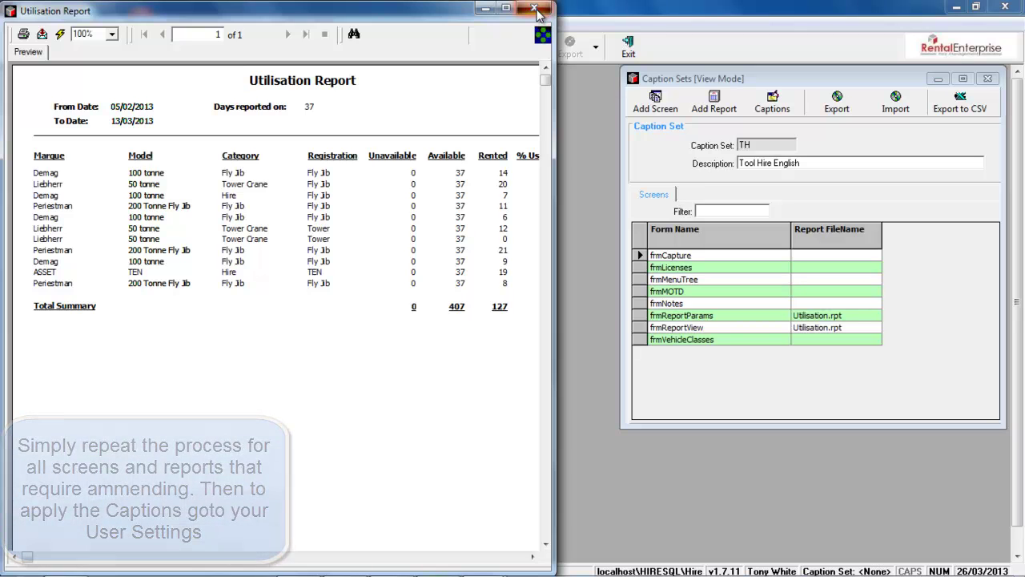
click(536, 8)
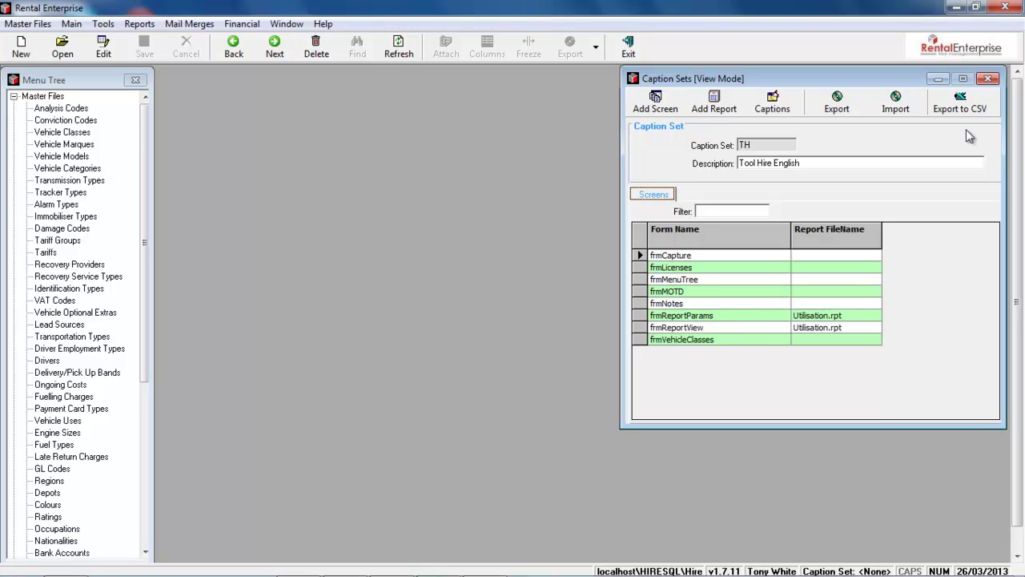
Assign the TH (Tool Hire English) caption set in the current user's options, and save and close the options.
click(103, 24)
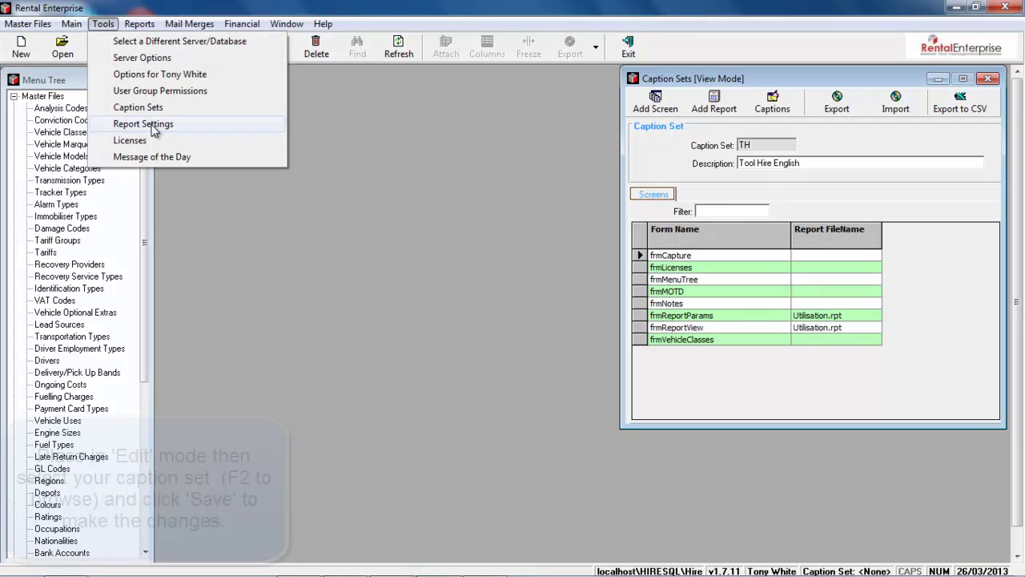
click(190, 77)
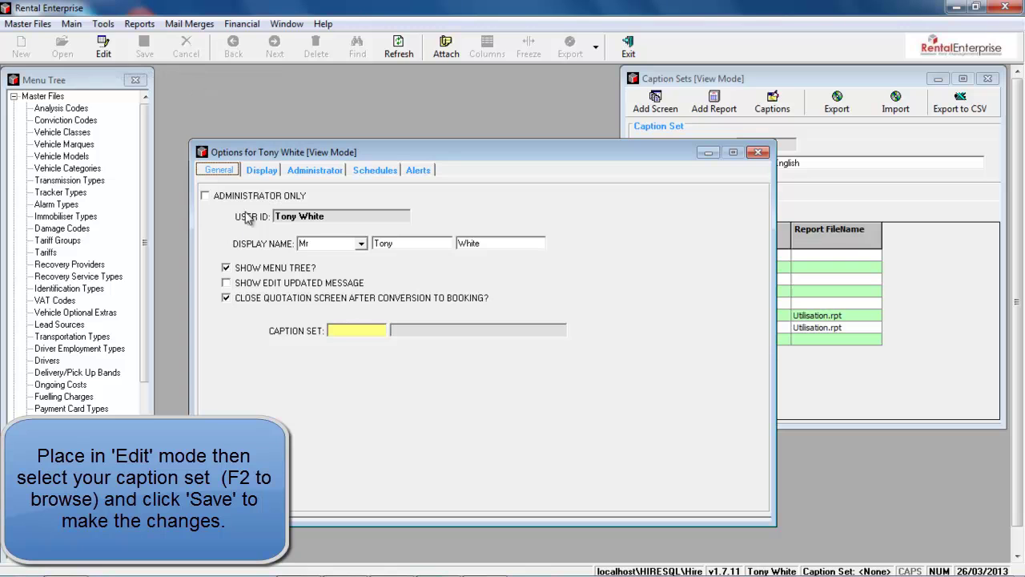
click(104, 57)
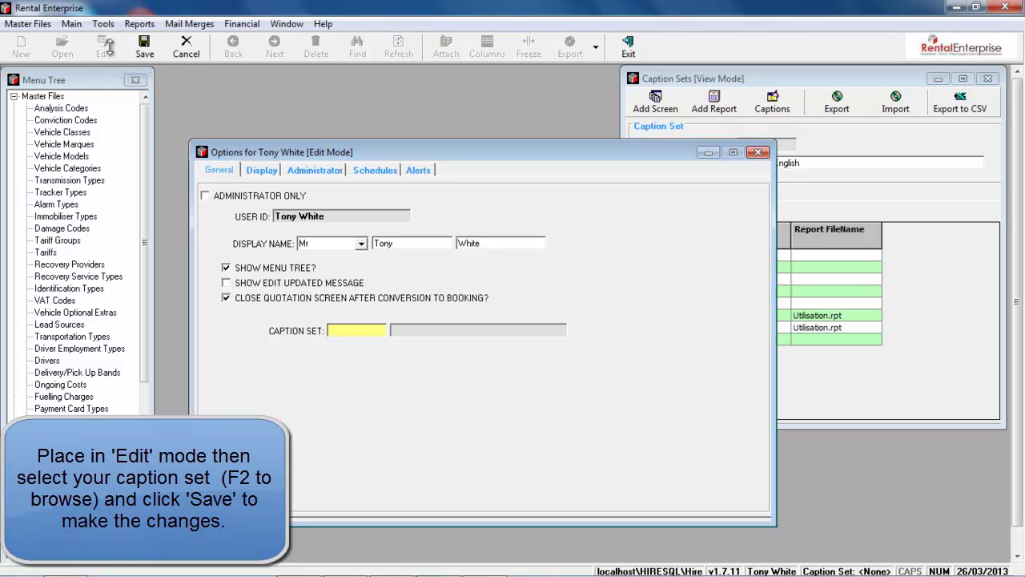
click(339, 333)
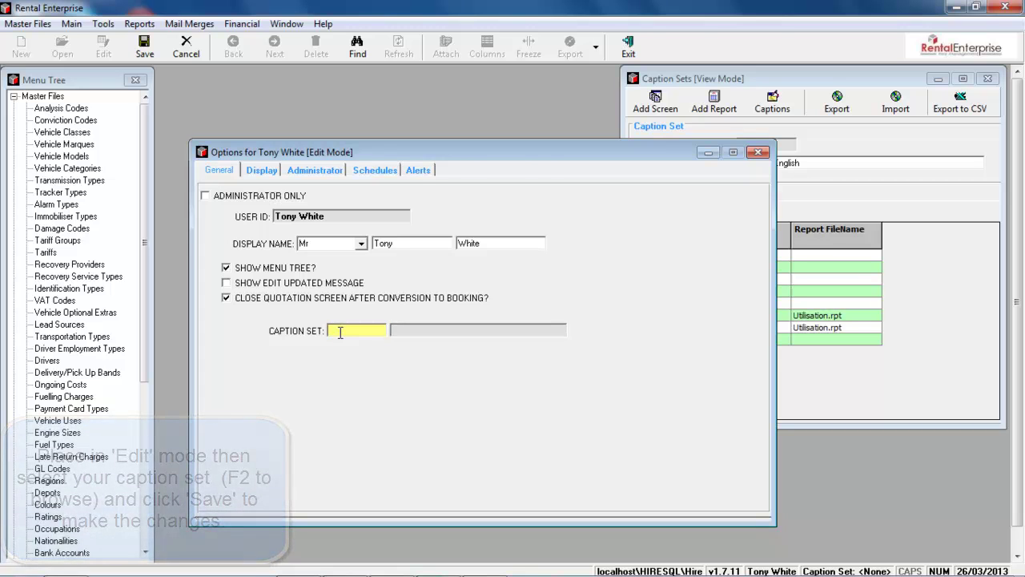
key(F2)
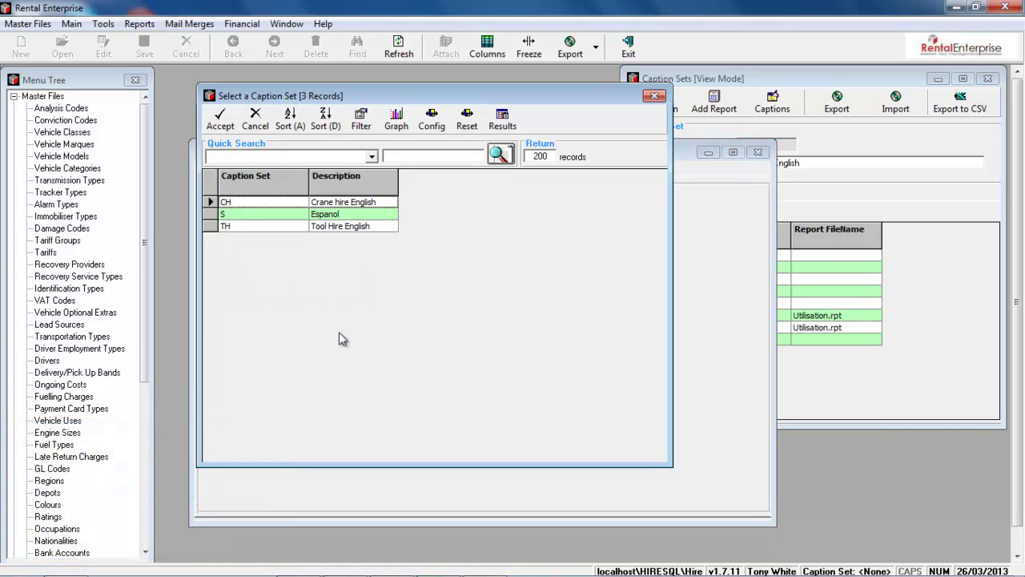
double_click(353, 227)
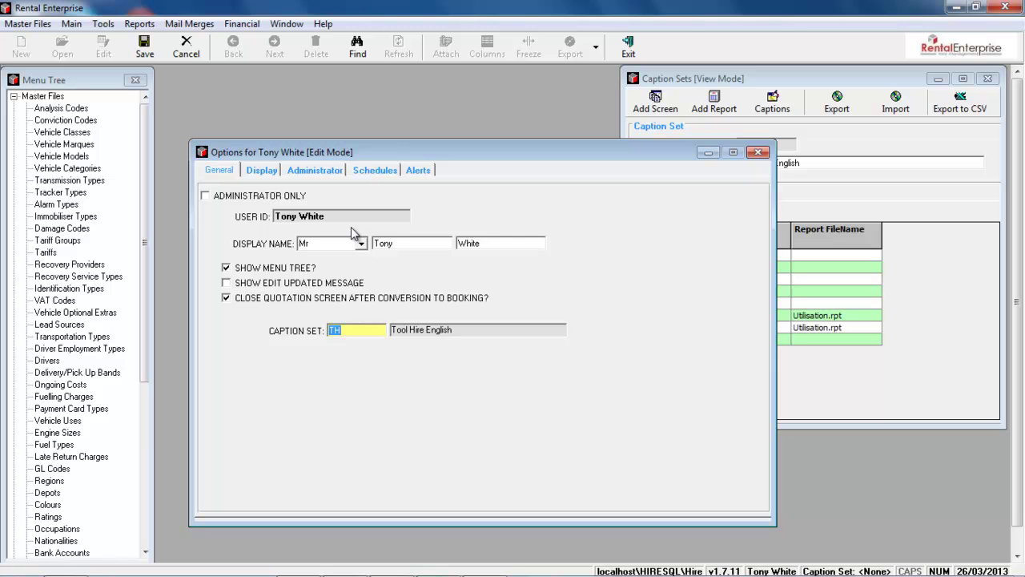
click(144, 46)
click(758, 152)
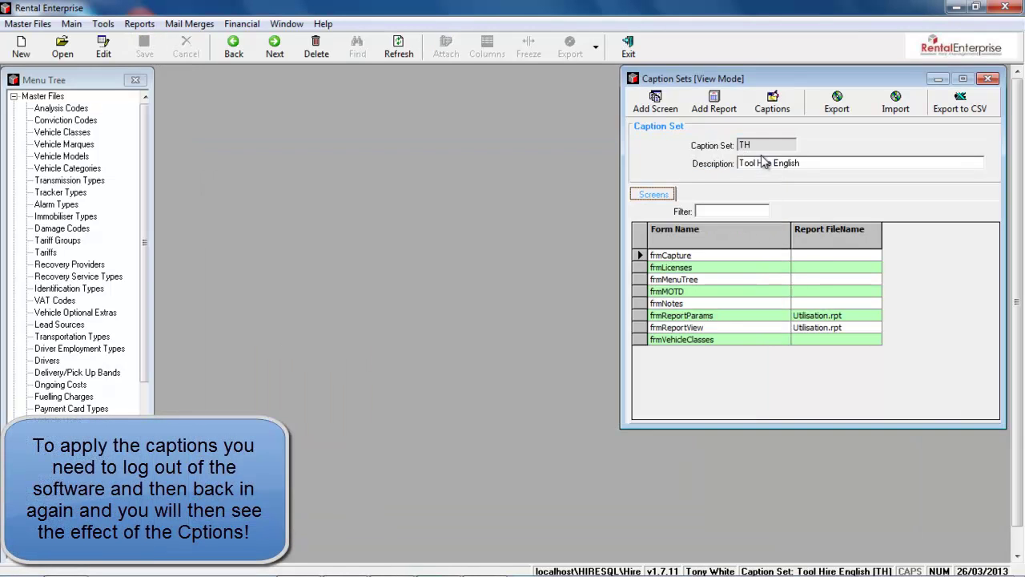
Close the Caption Sets window and restart Rental Enterprise to apply the assigned caption set.
click(991, 77)
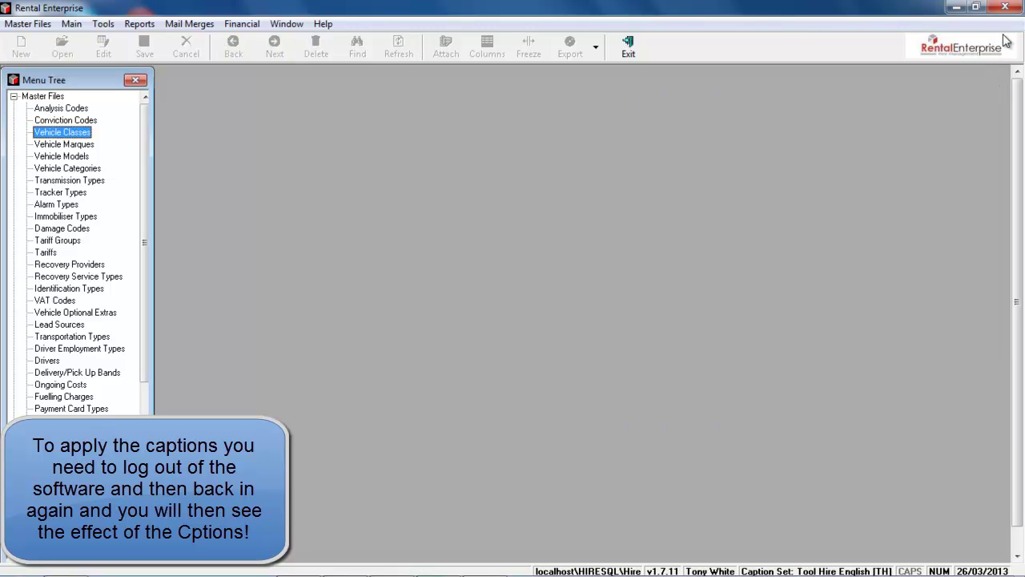
click(1006, 8)
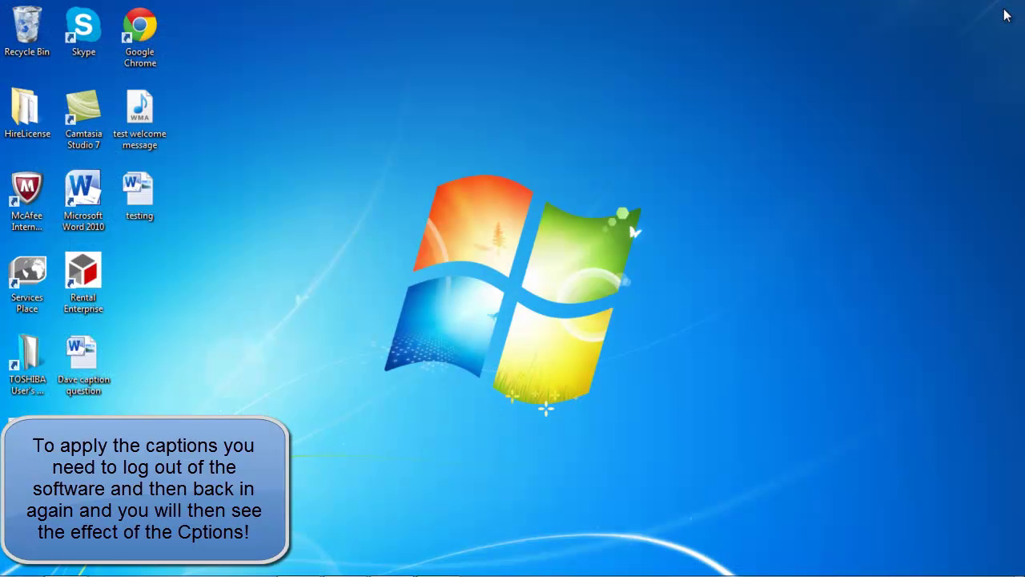
double_click(84, 276)
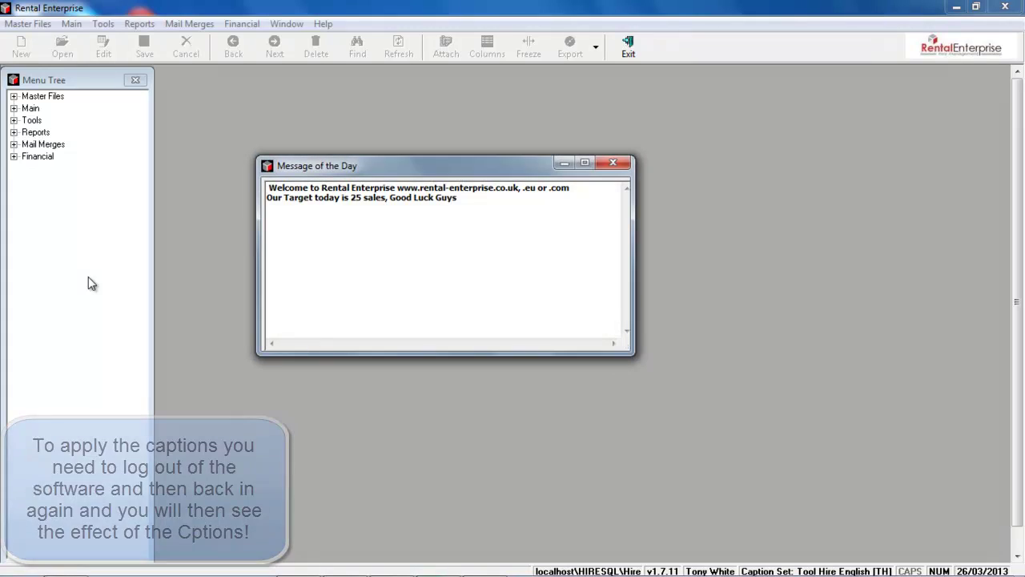
Dismiss the Message of the Day and Alerts windows, and expand Main and Master Files in the Menu Tree to check their captions.
click(613, 162)
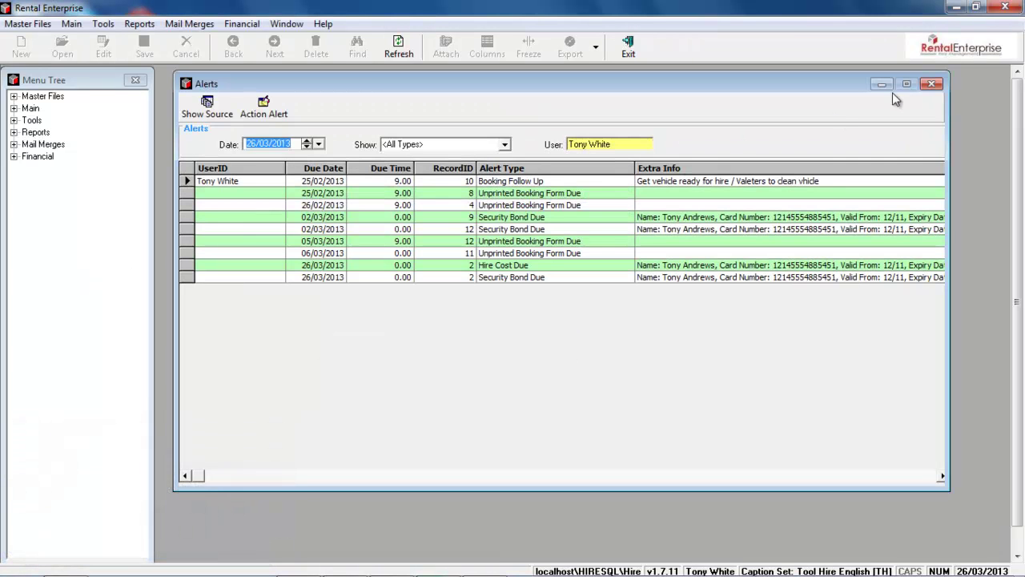
click(931, 85)
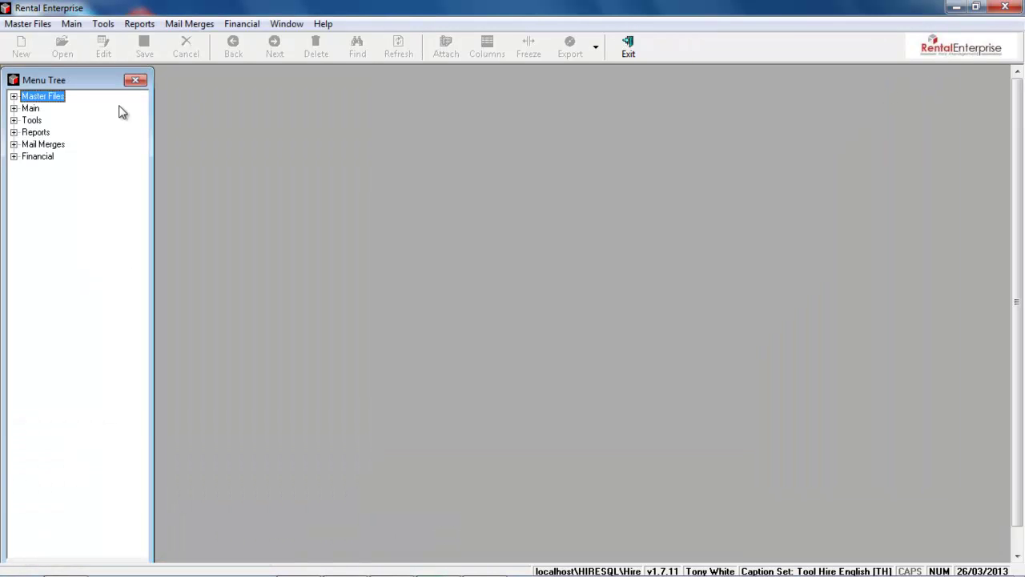
click(14, 108)
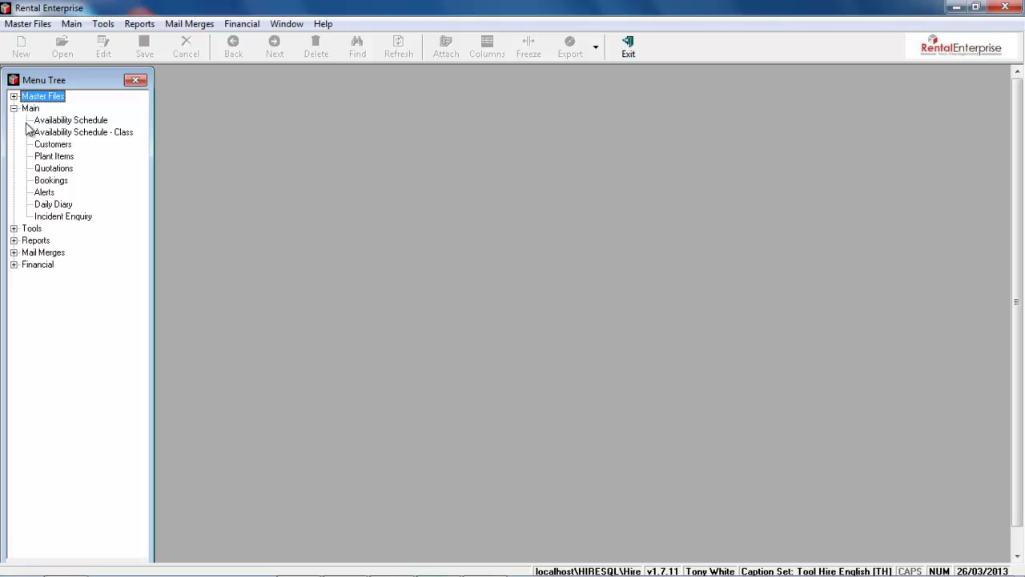
click(13, 96)
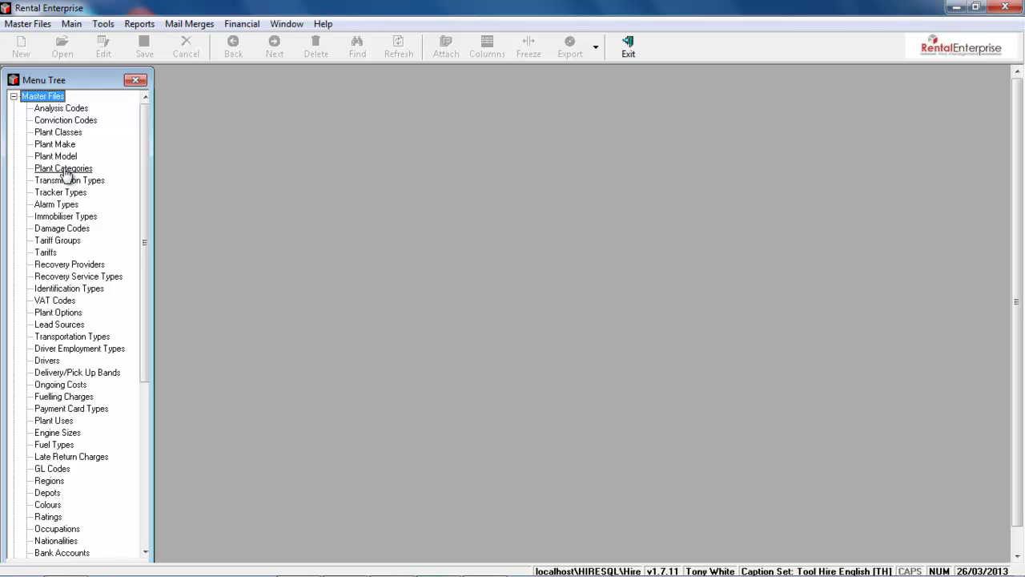
Preview the Utilisation Report for 05/02/2013 to 27/03/2013 to check its captions, and close the preview.
click(141, 24)
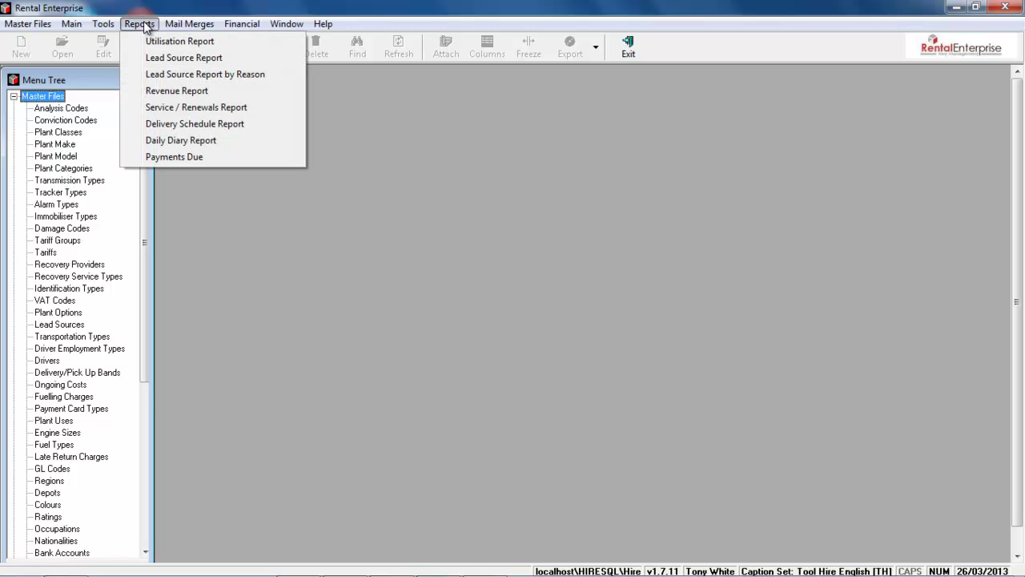
click(163, 42)
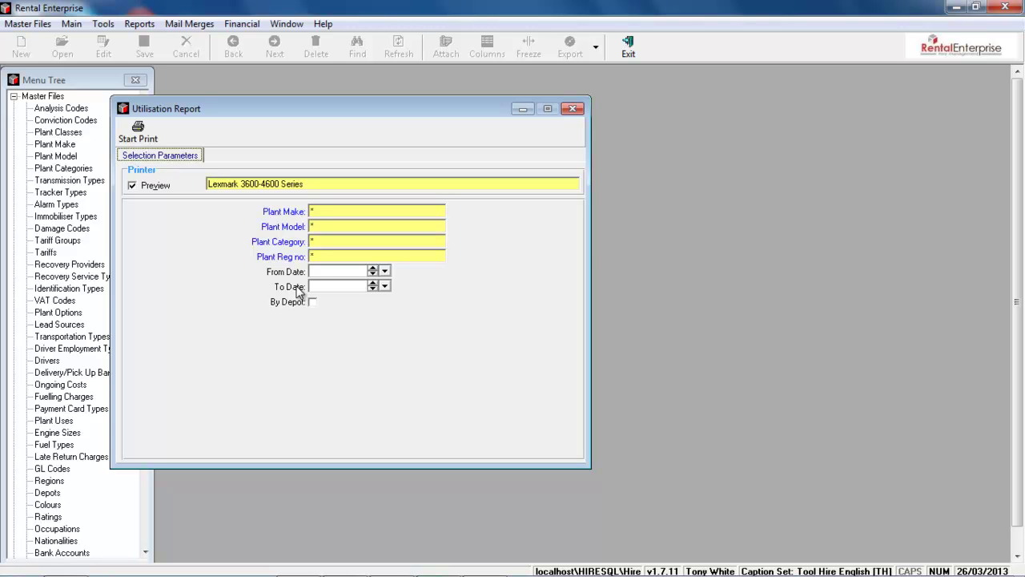
click(385, 272)
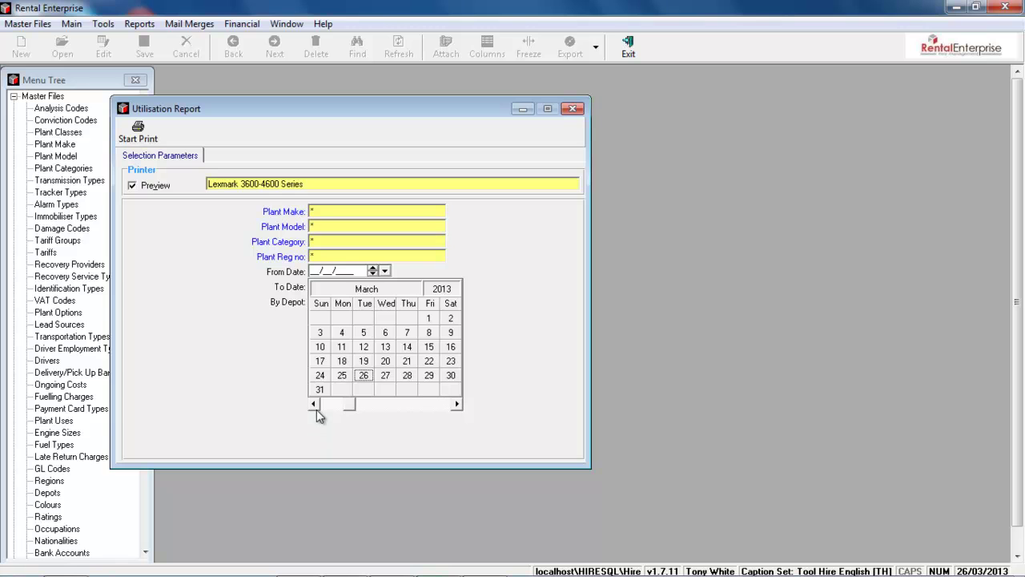
click(314, 404)
click(364, 333)
click(385, 286)
click(393, 392)
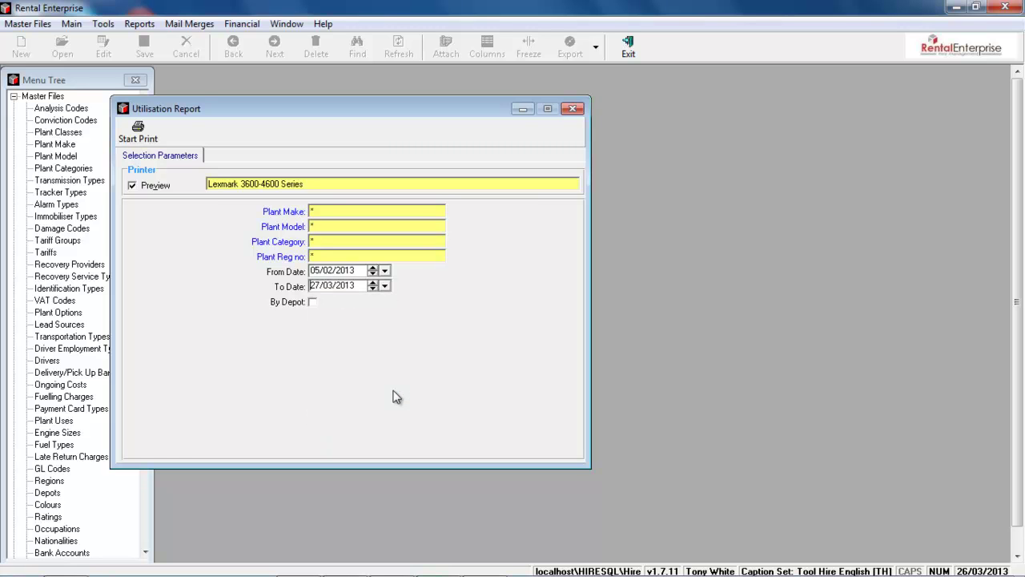
click(138, 133)
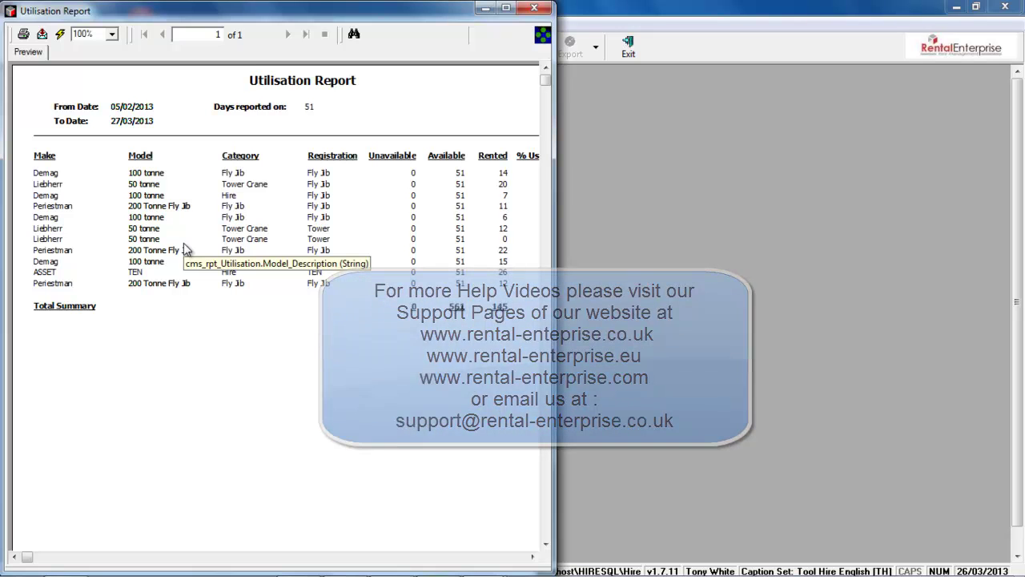
click(534, 8)
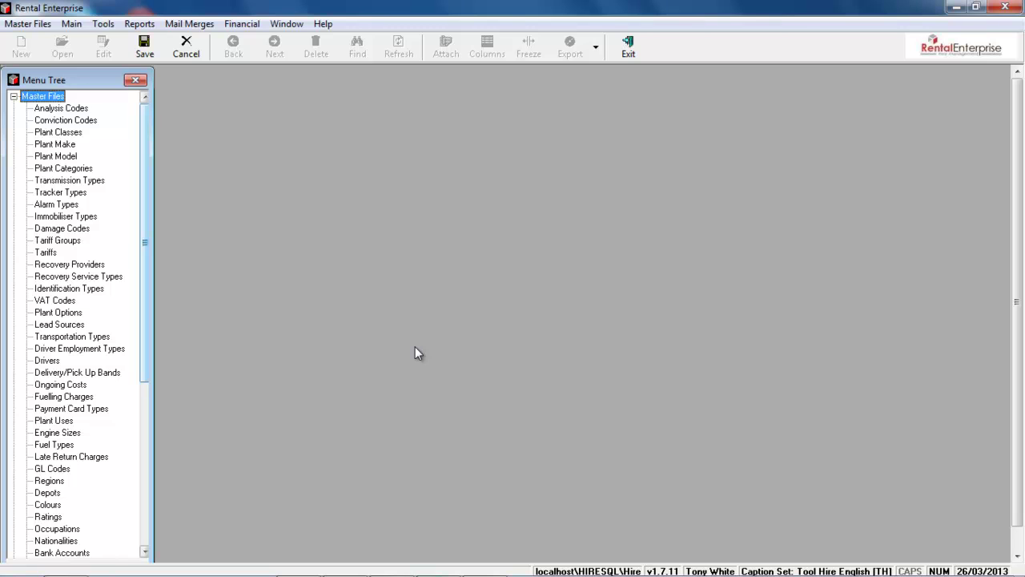